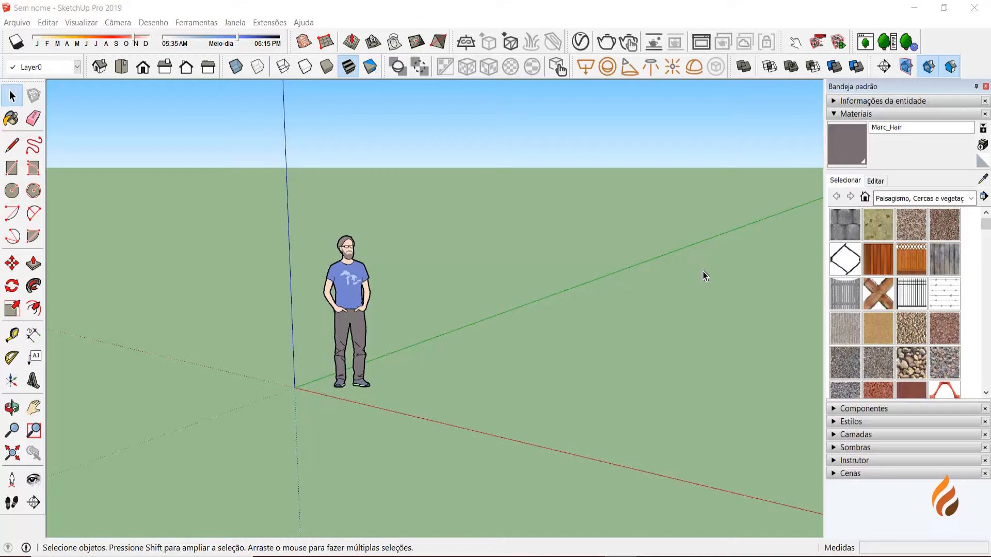
Step: Open the V-Ray Asset Editor, view its render settings, and return to the scene's materials list
left_click(582, 41)
left_click_drag(414, 84, 499, 72)
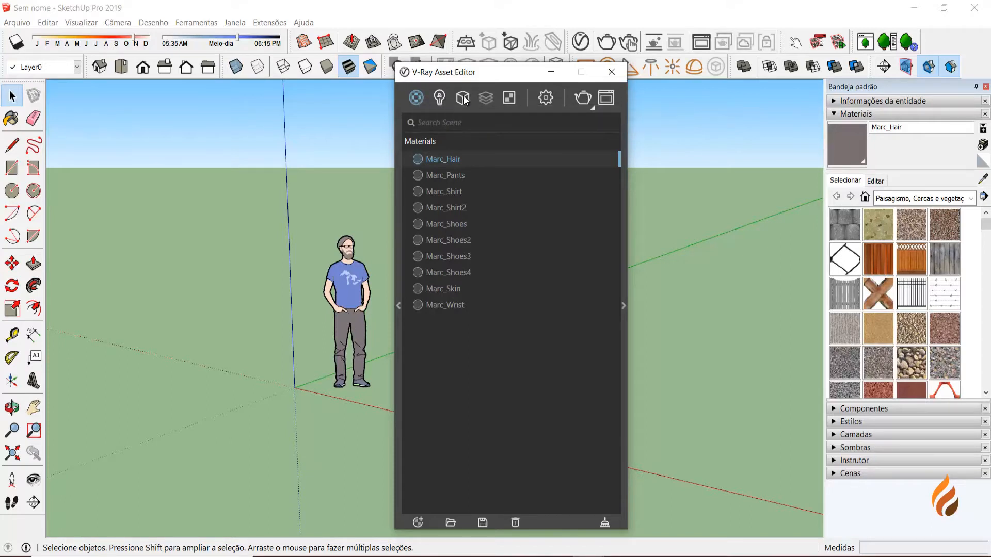
left_click(545, 97)
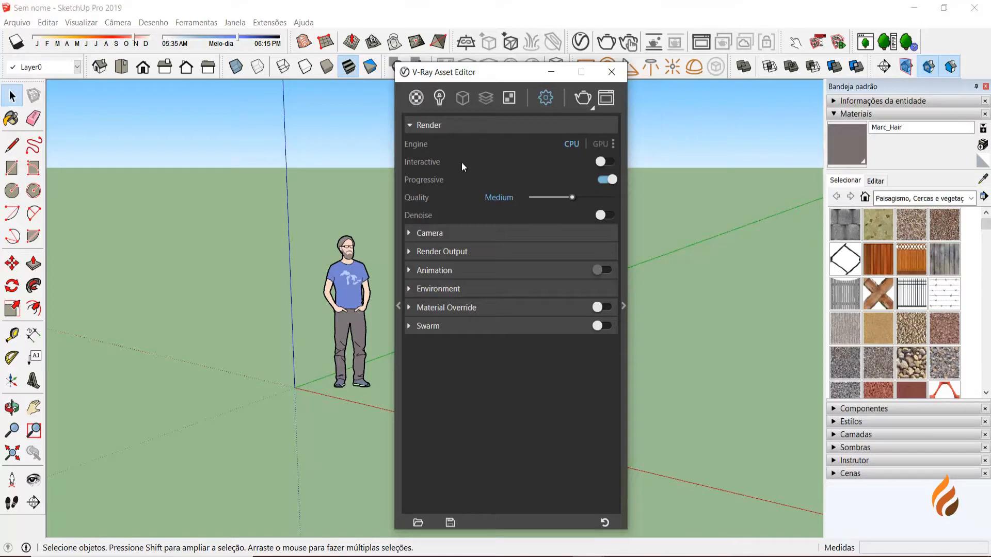
left_click(416, 98)
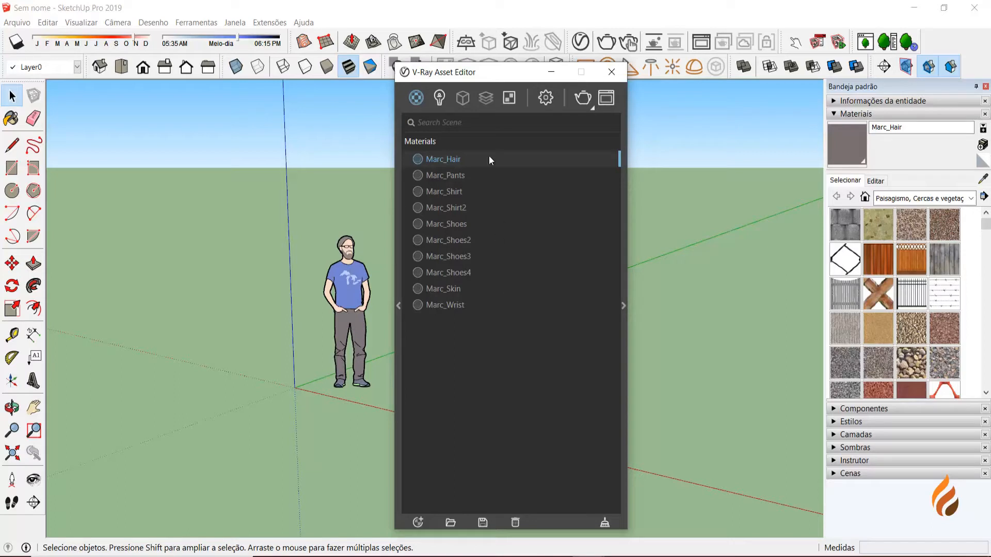
left_click_drag(475, 72, 160, 70)
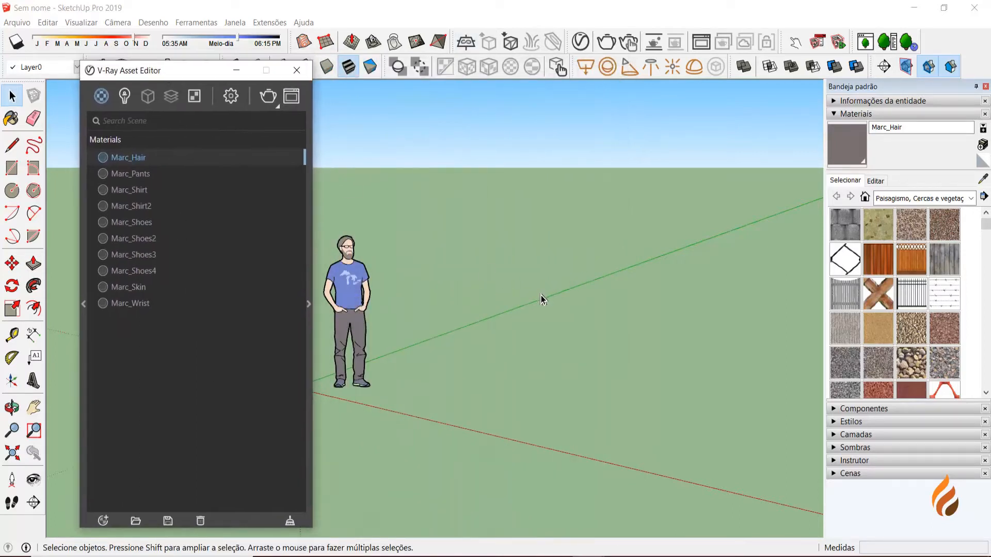
middle_click_drag(516, 304, 576, 301, "shift")
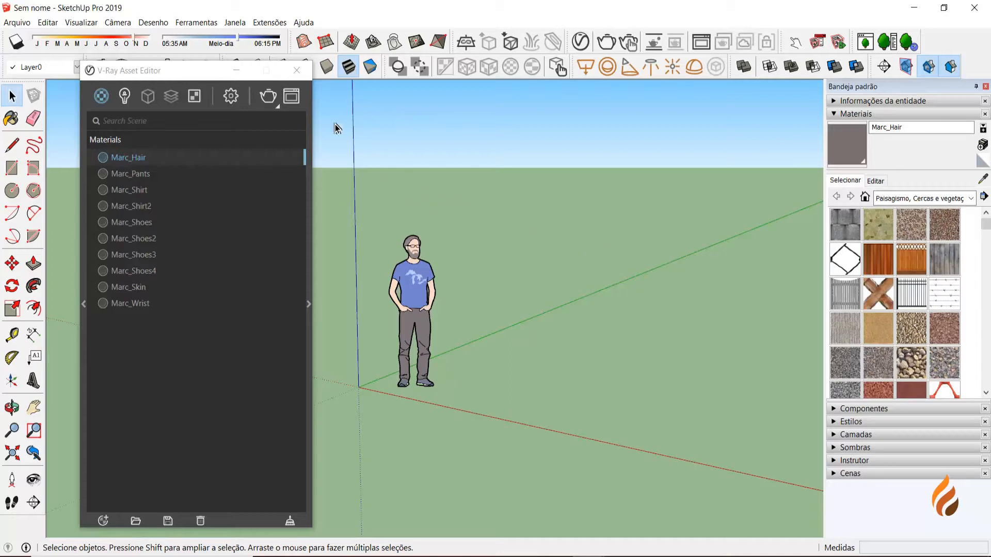
left_click_drag(208, 78, 265, 81)
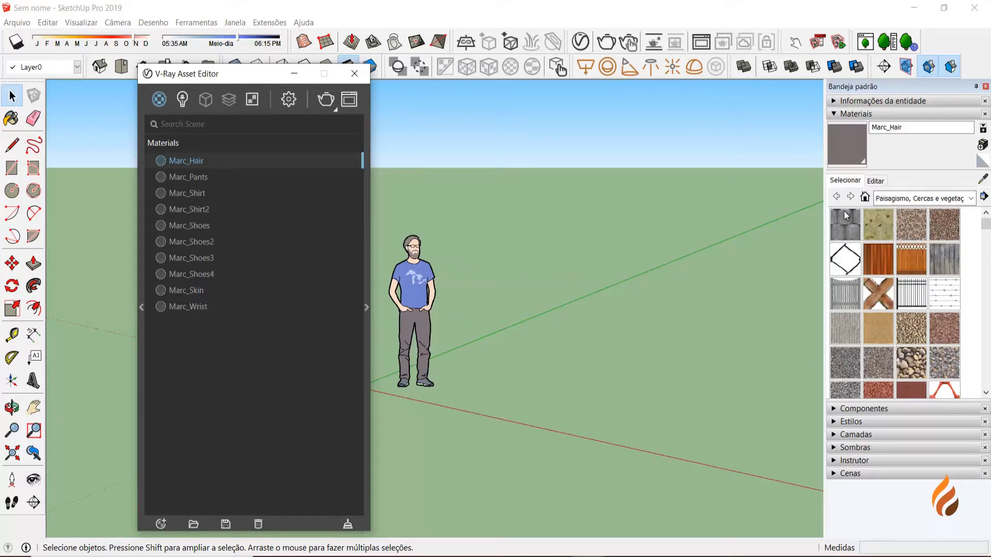
Step: Draw a rectangle on the ground between the red and green axes
mouse_move(557, 295)
middle_mouse_down()
mouse_move(548, 290)
mouse_move(602, 390)
mouse_move(580, 400)
mouse_move(597, 420)
middle_mouse_up()
key("r")
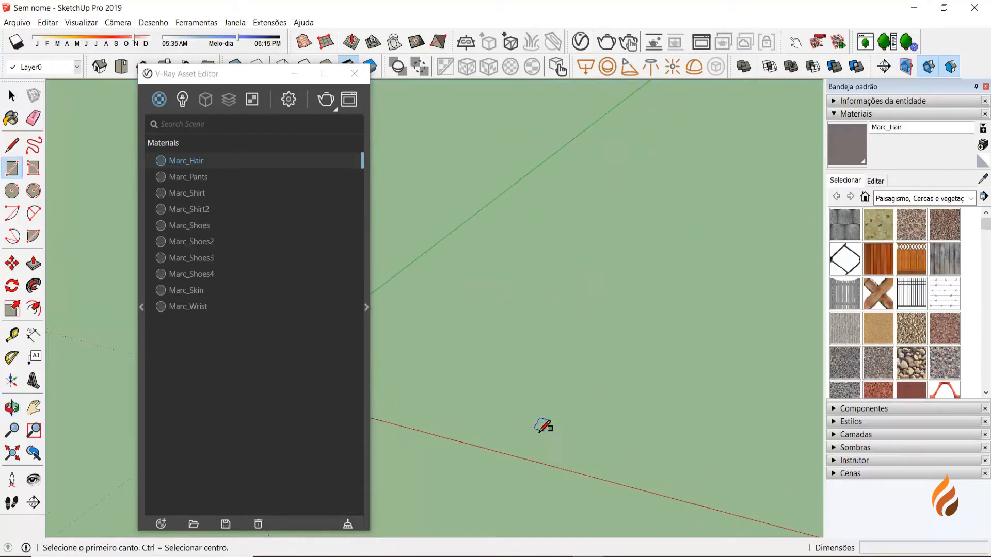
left_click(535, 428)
left_click(658, 374)
key("space")
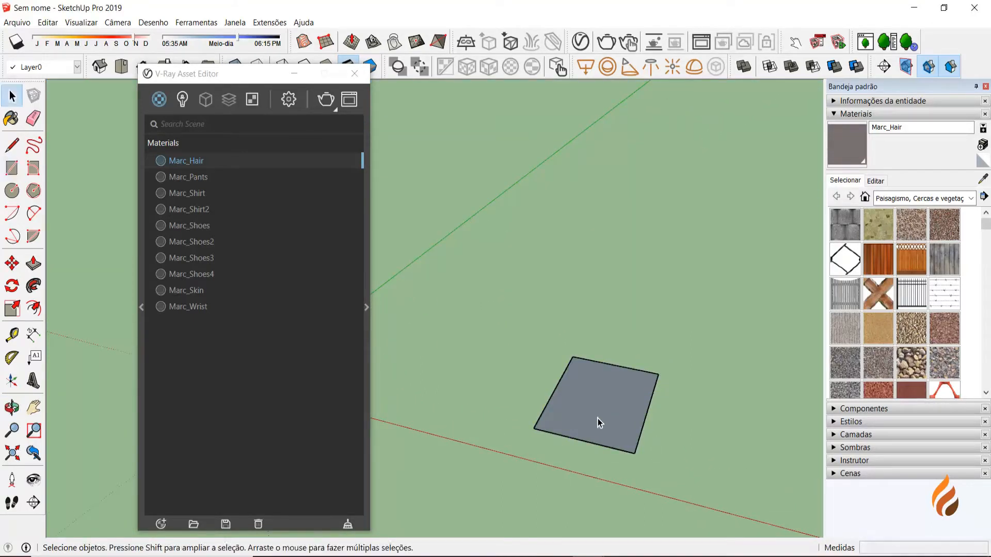
Step: Extrude the rectangle upward about 0.86 m with Push/Pull to form a box
key("p")
scroll(602, 417, "up", 2)
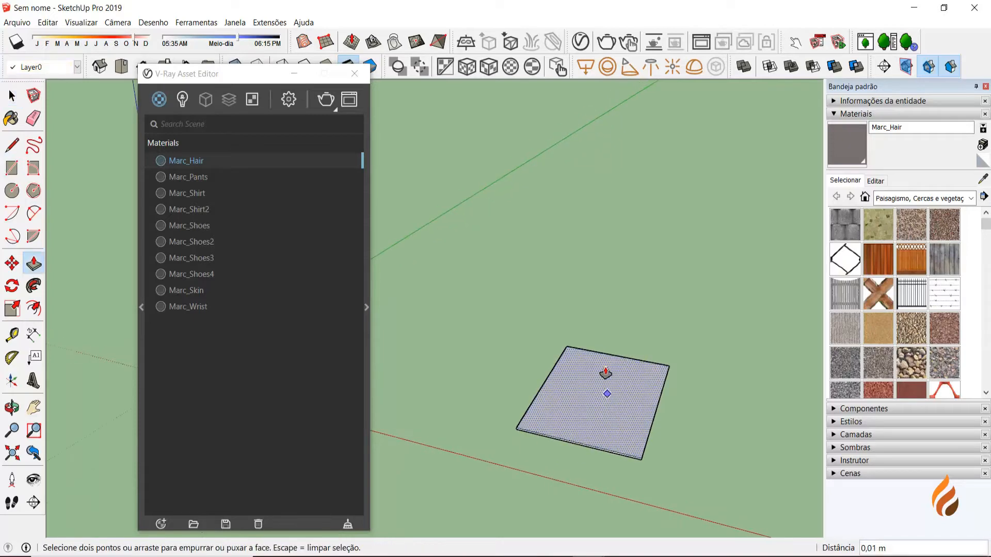
left_click(606, 373)
left_click(621, 290)
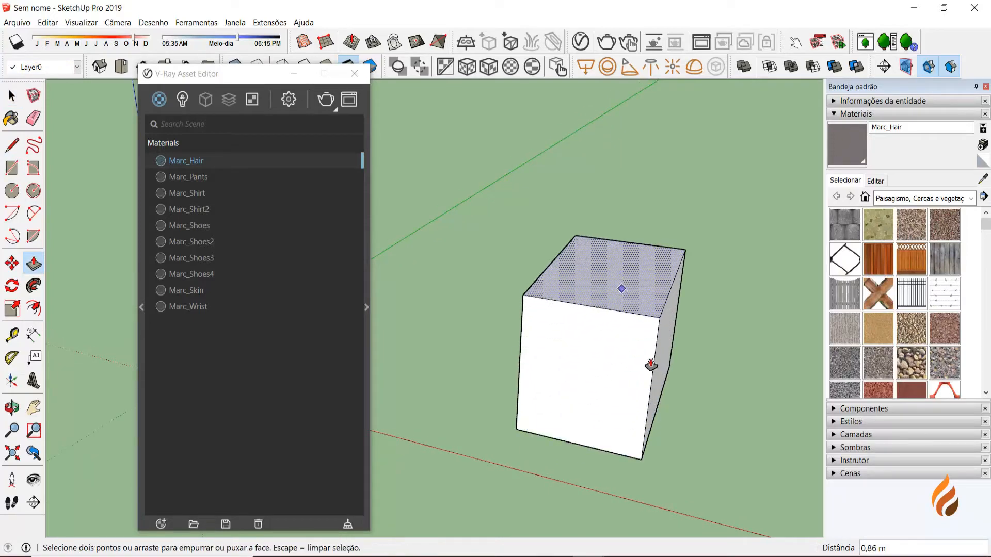
key("space")
middle_click_drag(591, 400, 571, 393)
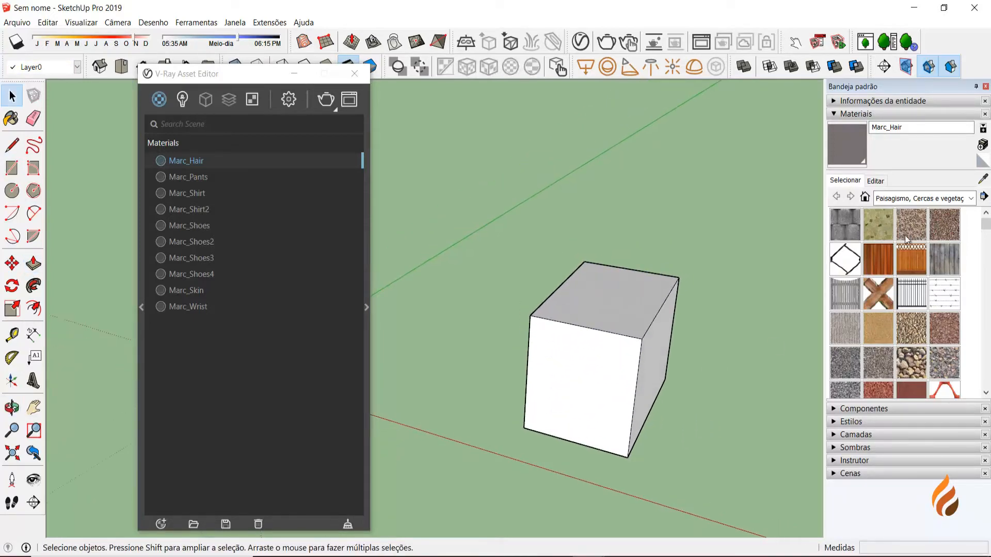
Step: Paint the box's top face with the Calçada de pedra material
left_click(880, 221)
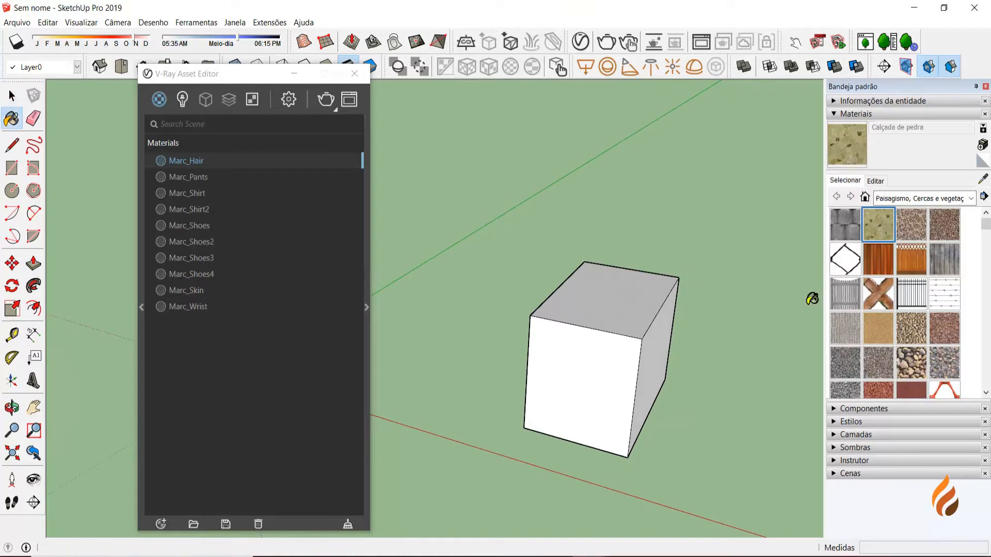
left_click(618, 299)
key("space")
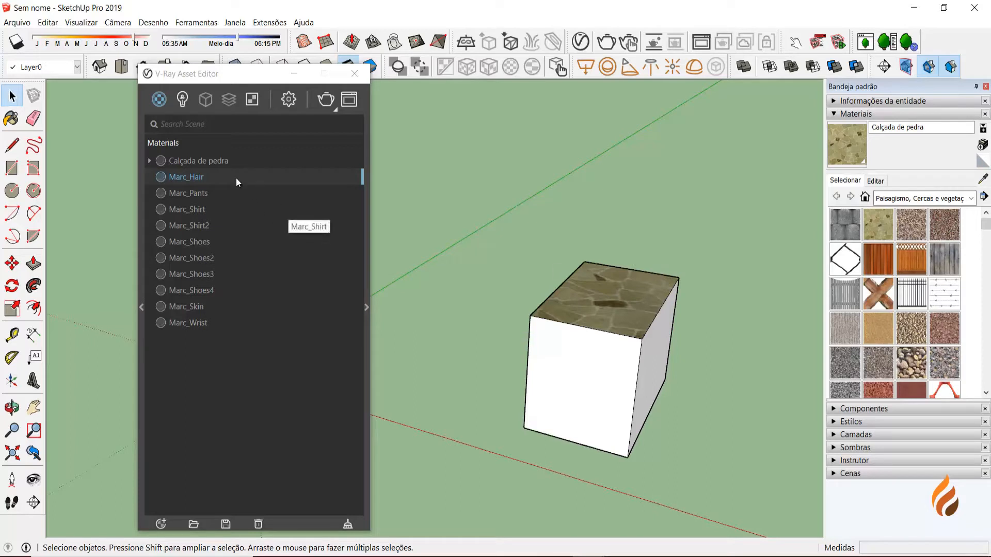
Step: Select the Calçada de pedra material in the V-Ray Asset Editor and expand its preview and settings
left_click(211, 161)
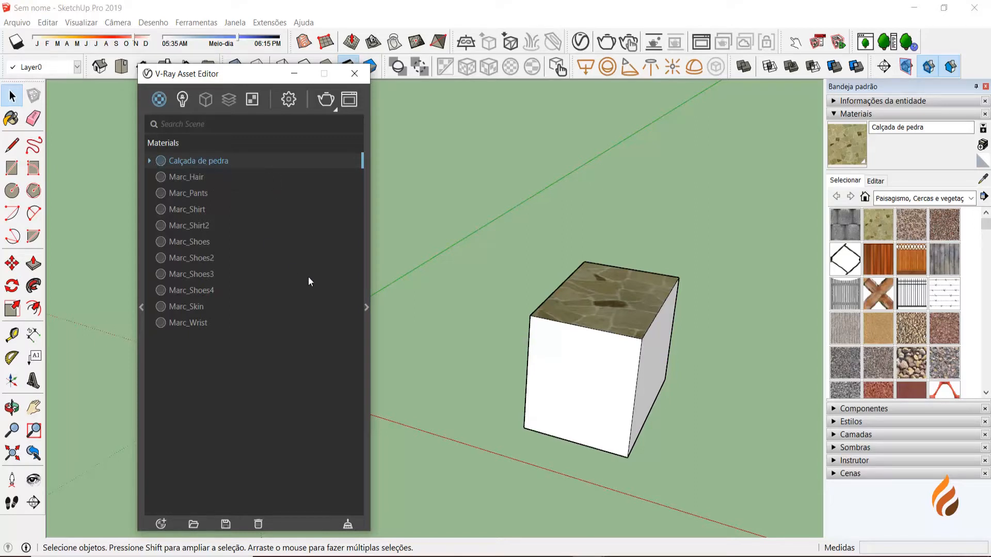
left_click(366, 307)
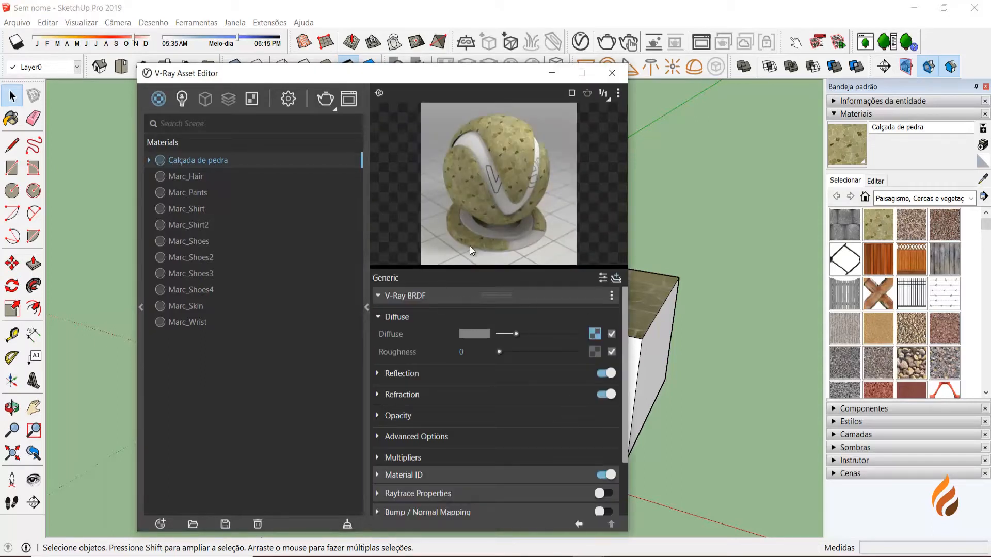
left_click_drag(383, 77, 372, 54)
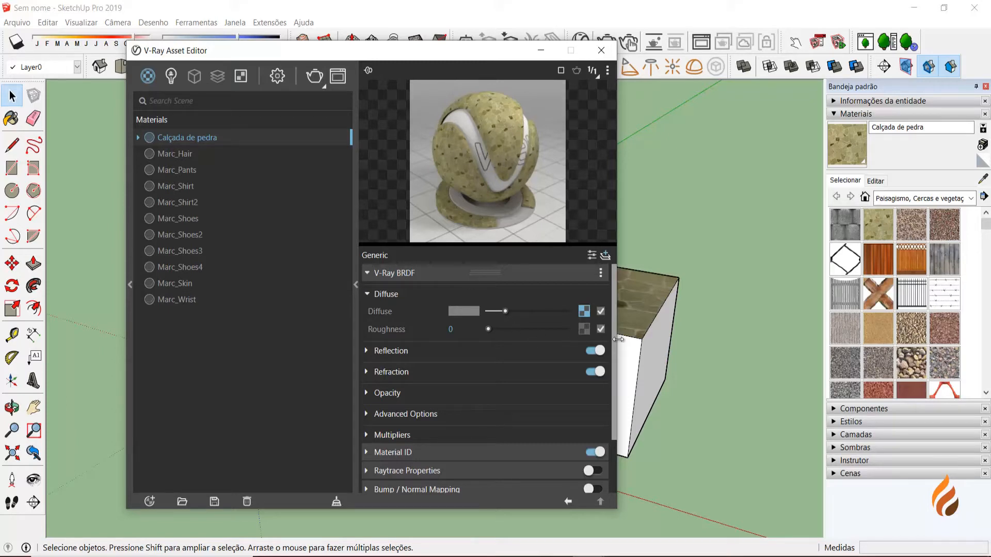
mouse_move(615, 335)
left_mouse_down()
mouse_move(621, 400)
mouse_move(606, 327)
left_mouse_up()
left_click(149, 501)
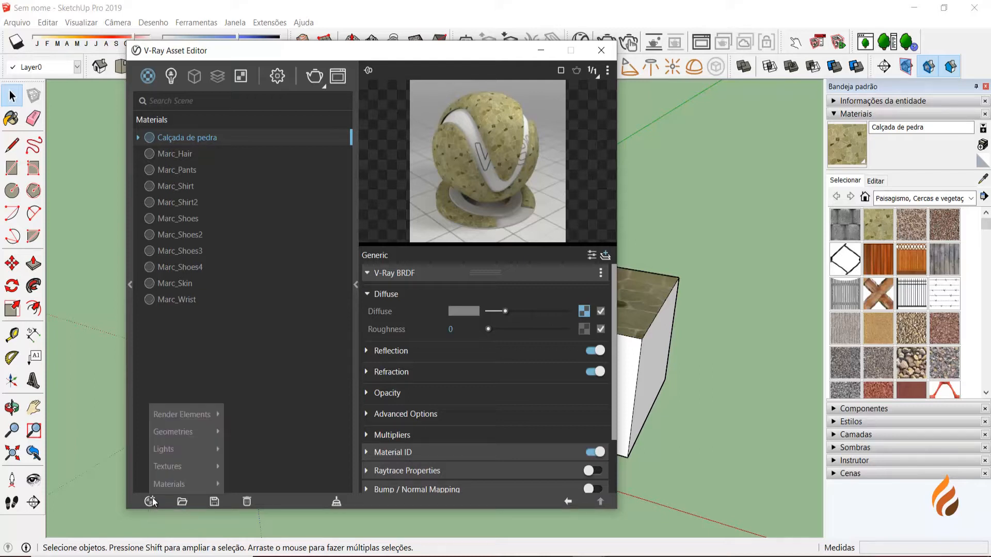
mouse_move(195, 415)
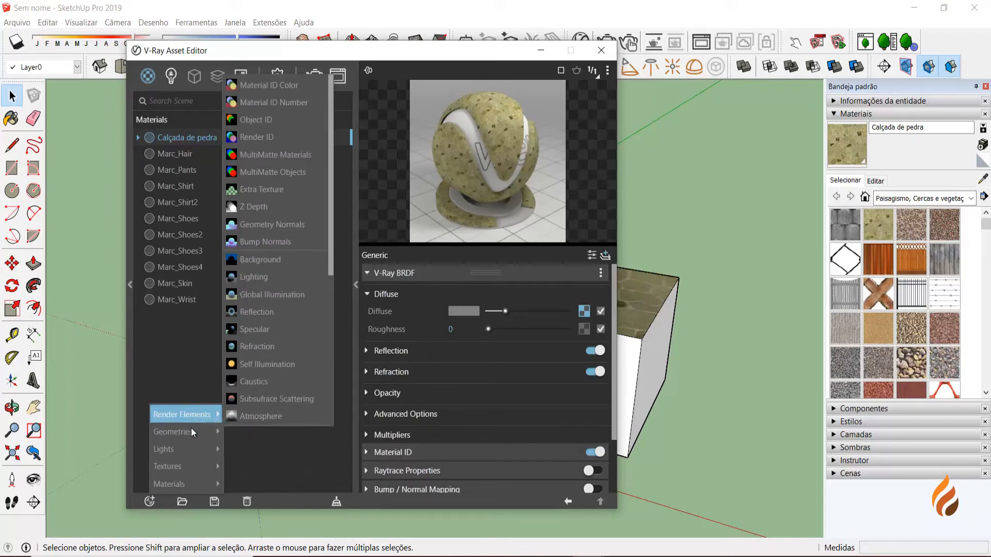
mouse_move(183, 484)
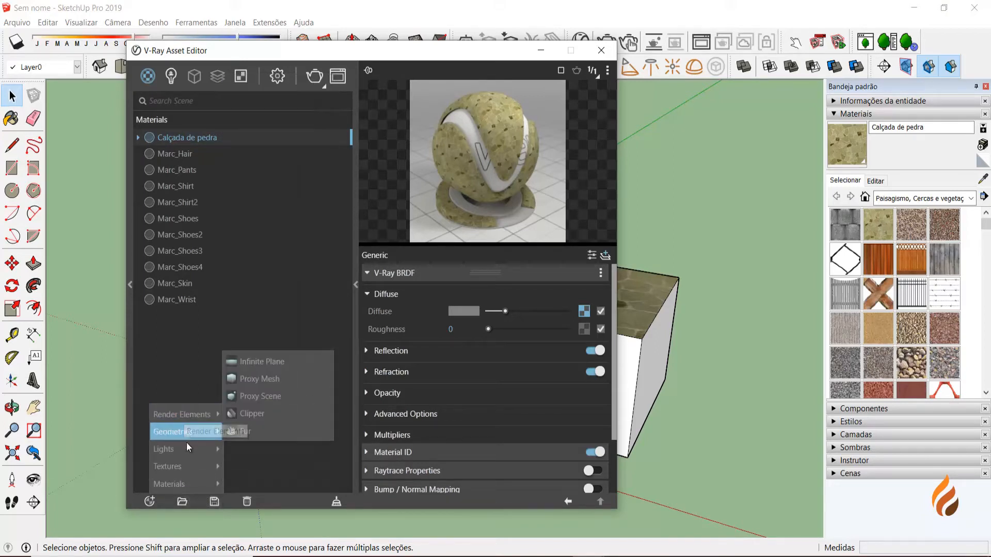
left_click(162, 367)
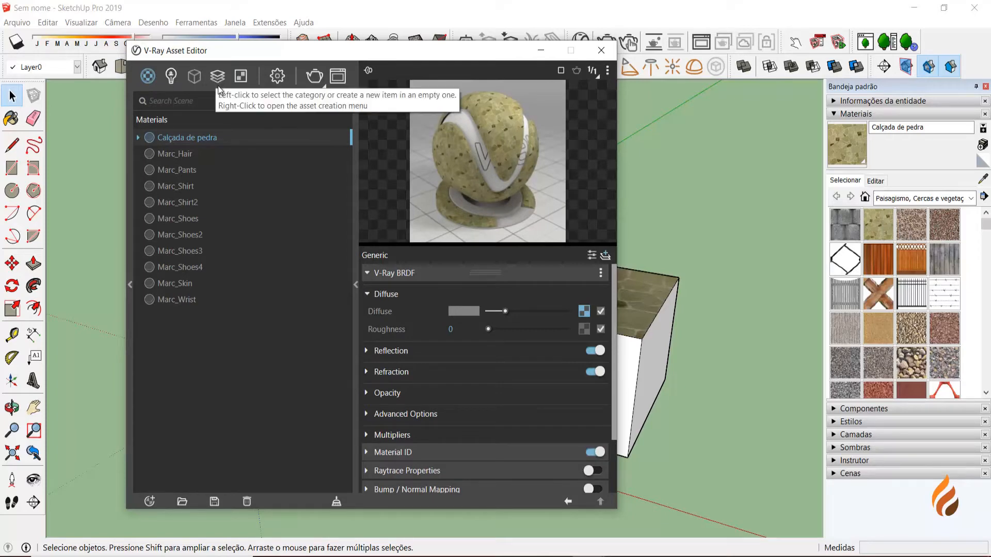
Step: Create a new V-Ray material of the Generic type
left_click(149, 502)
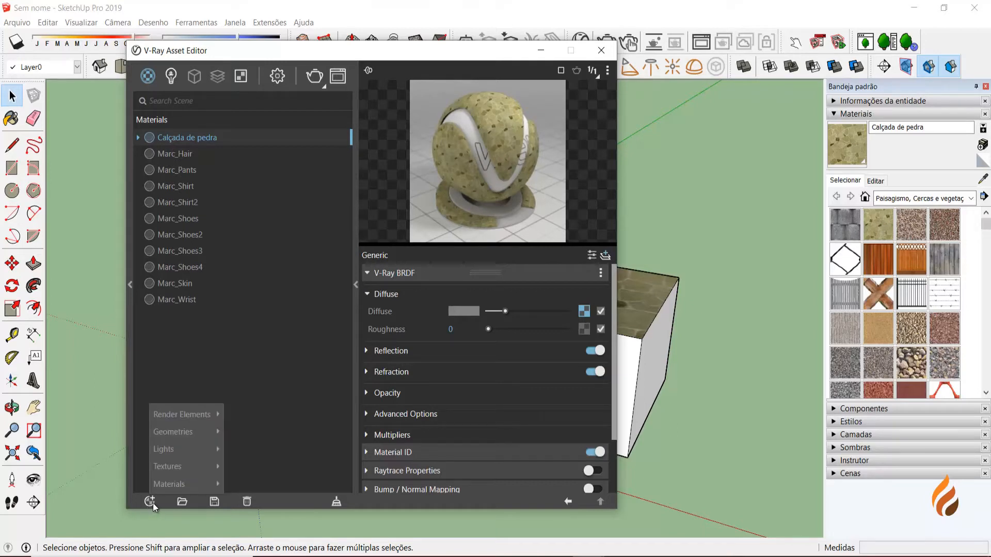
mouse_move(169, 487)
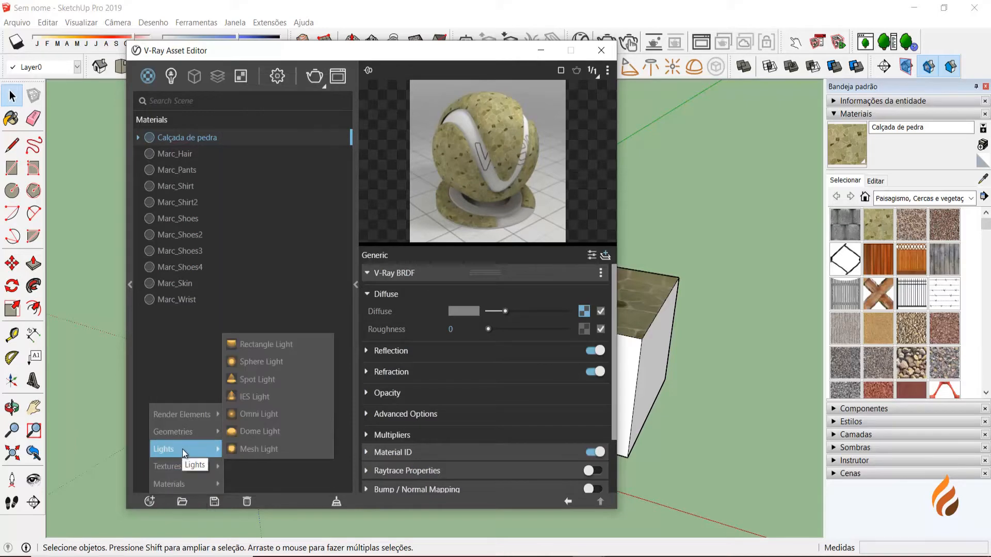
mouse_move(185, 433)
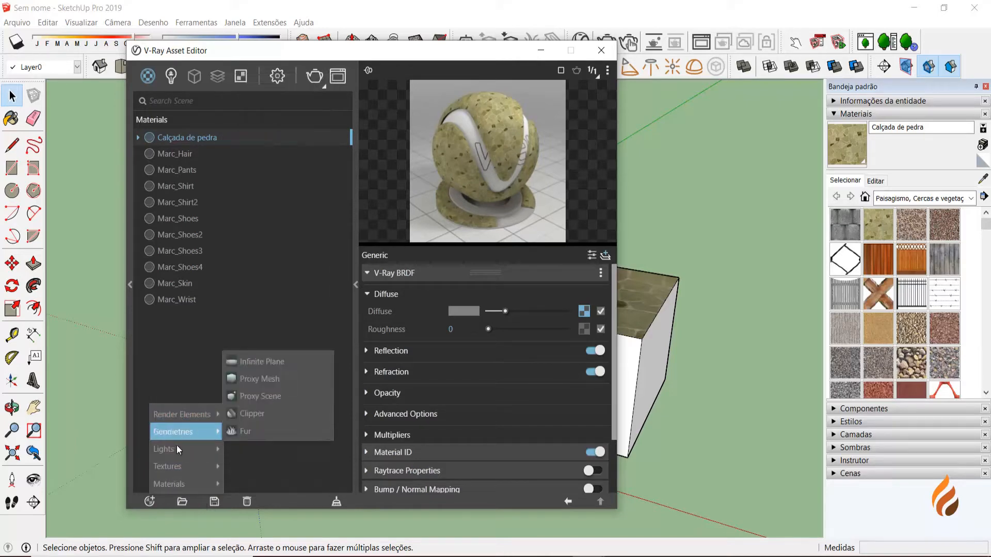
mouse_move(181, 414)
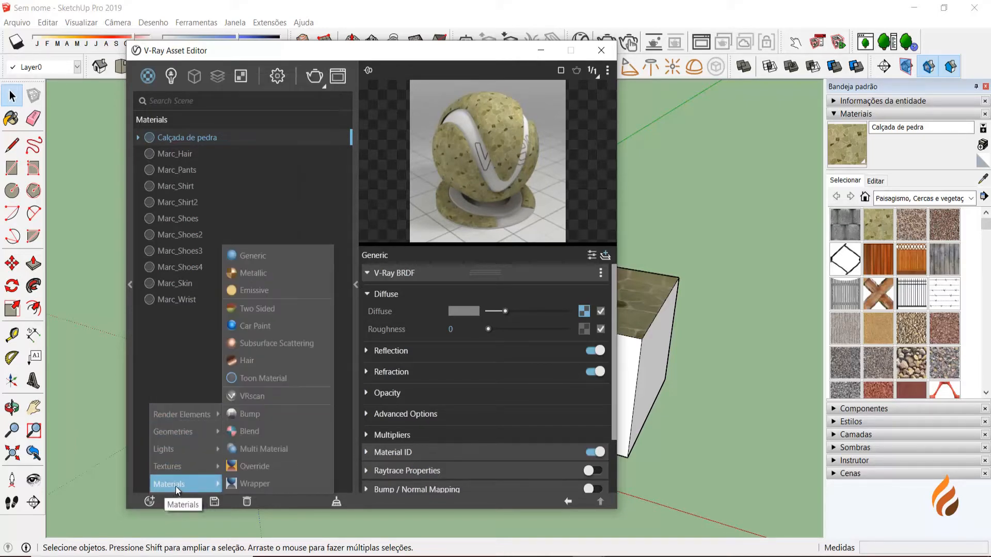
left_click(259, 255)
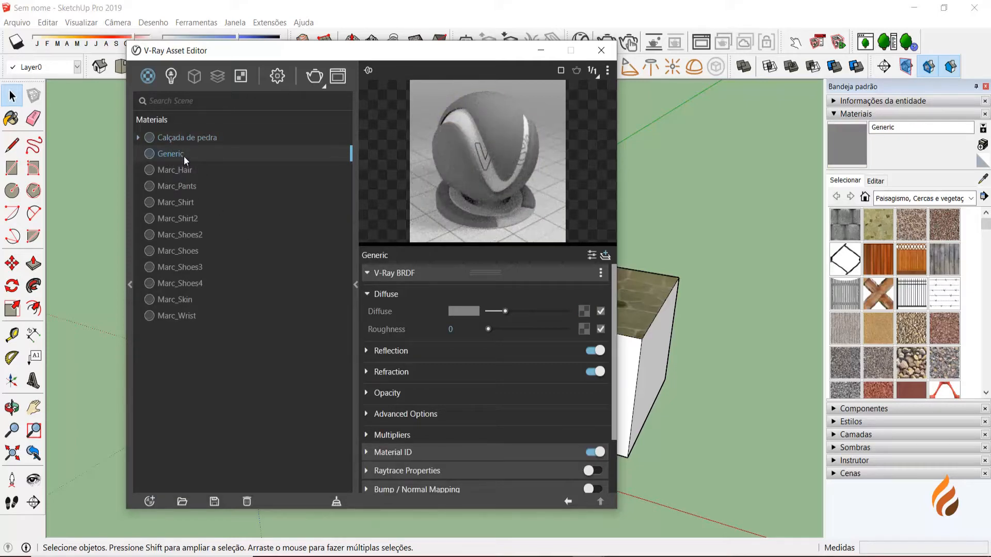
Step: Select the box's front face and delete the Generic material from the scene's materials
right_click(168, 154)
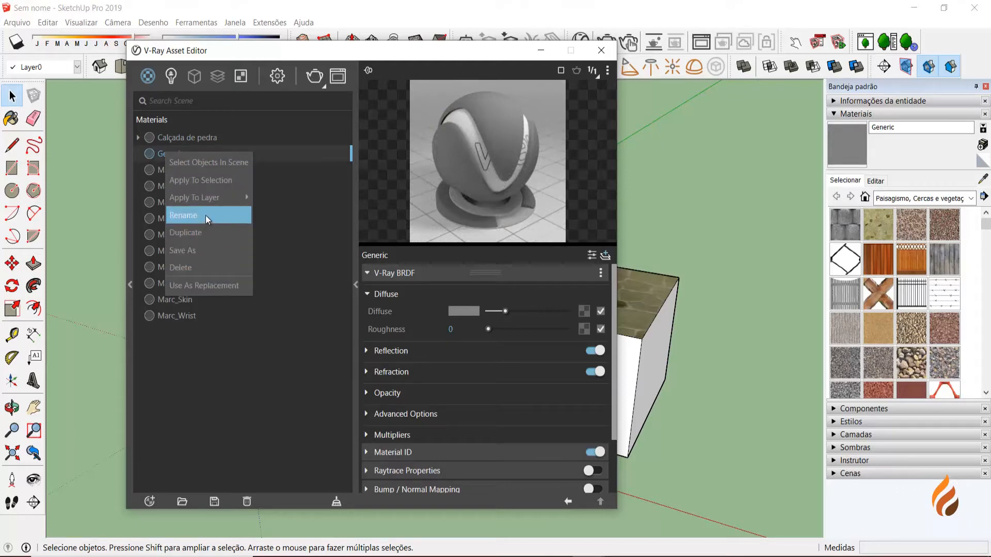
left_click(285, 202)
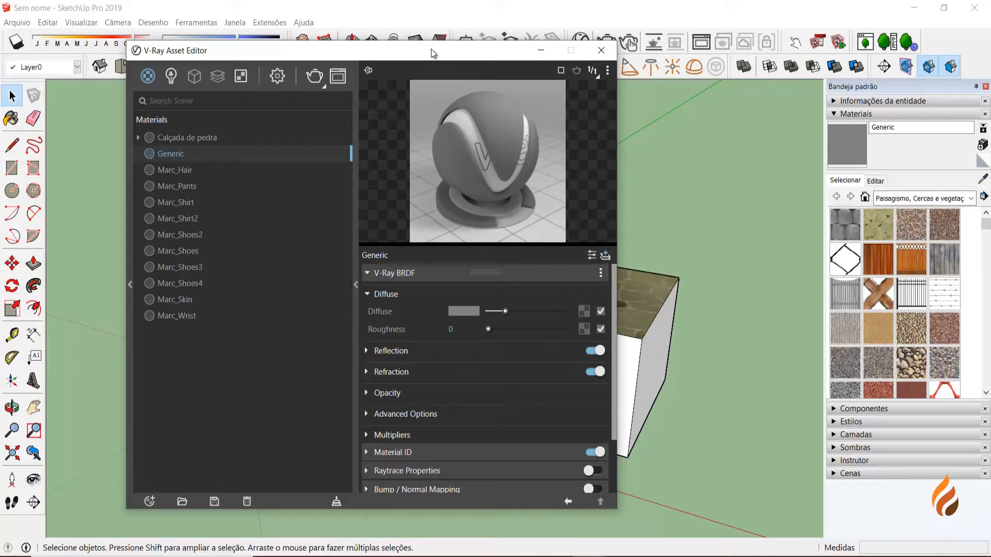
left_click_drag(433, 52, 284, 81)
left_click(626, 372)
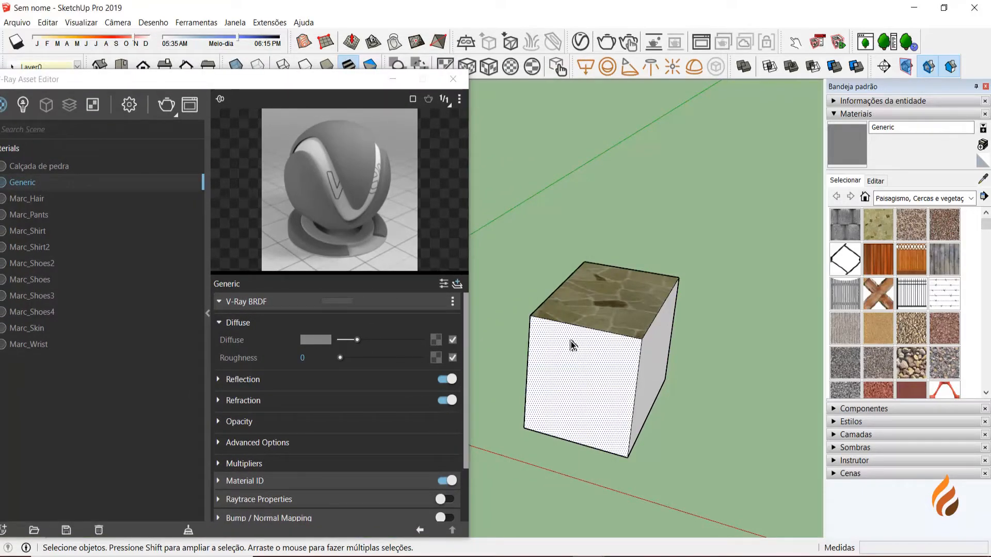
left_click_drag(305, 85, 475, 29)
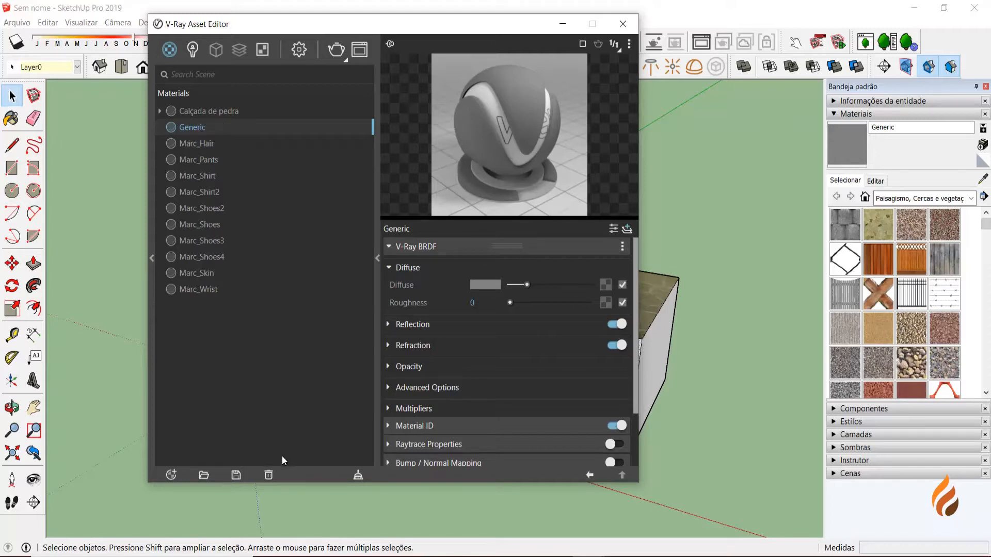
left_click(269, 475)
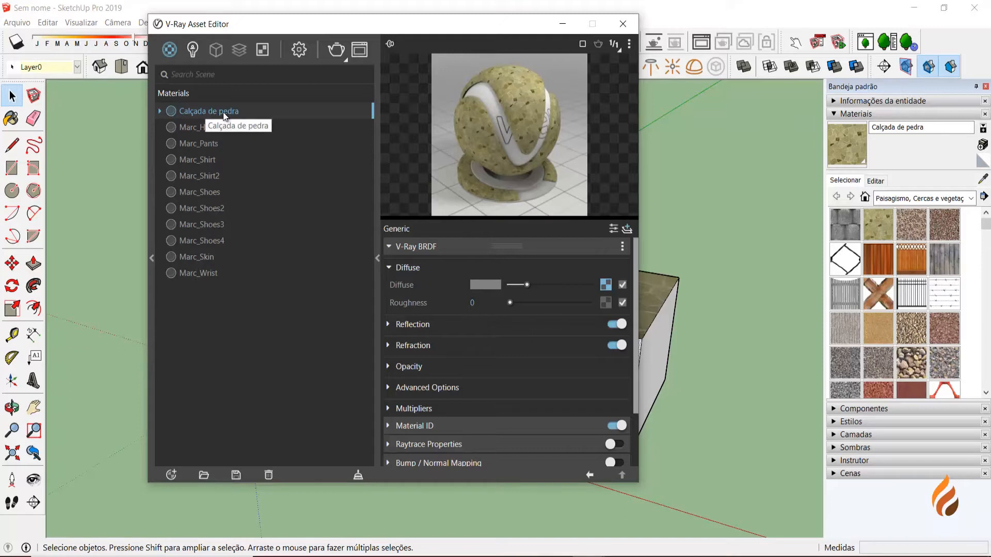
Step: View the dialogs for saving the Calçada de pedra material and for loading a V-Ray asset file, cancelling both
left_click(236, 475)
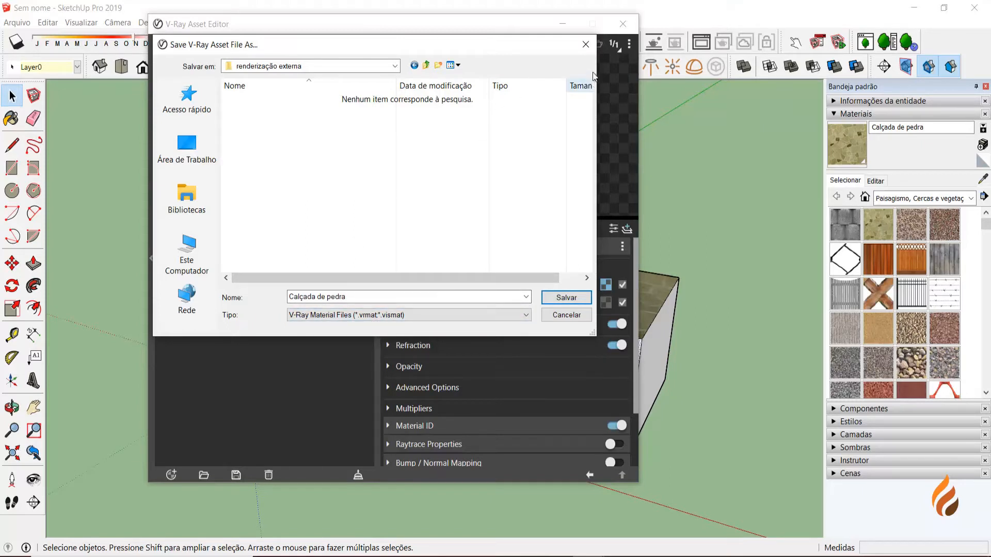
left_click(586, 45)
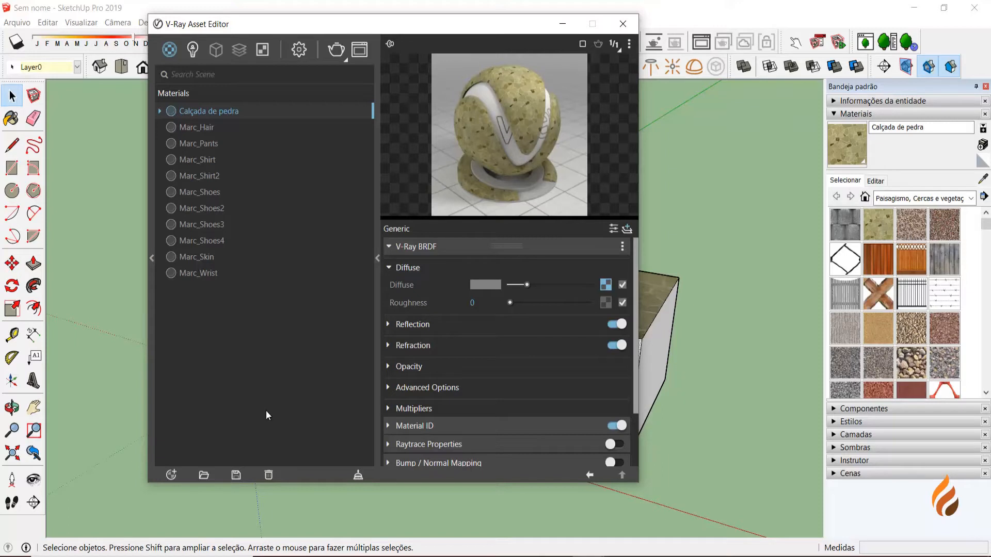
left_click(204, 476)
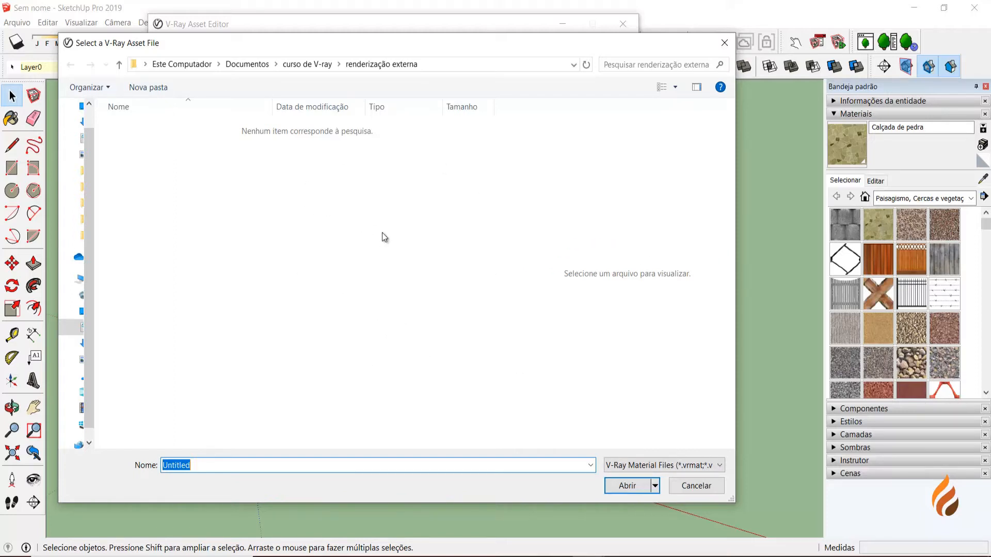
left_click(724, 44)
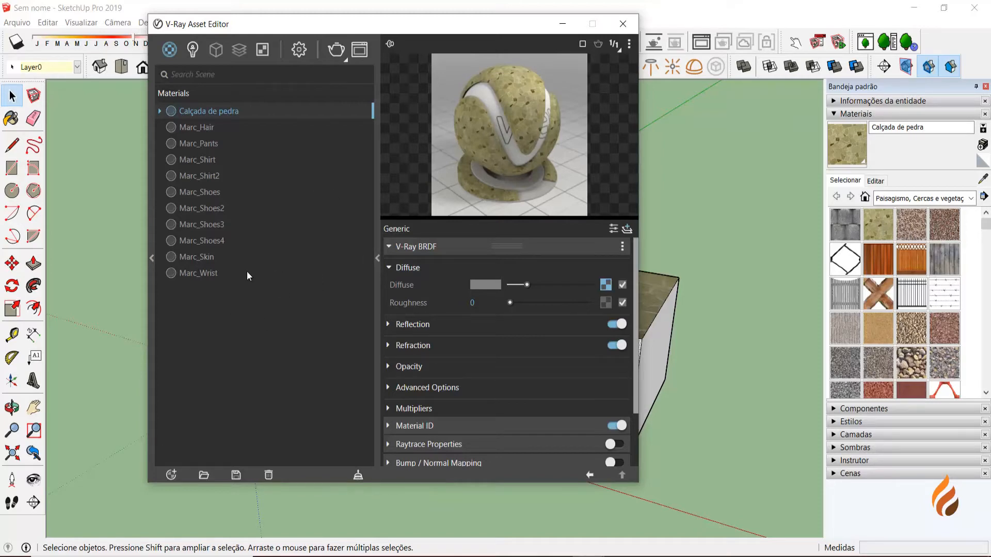
Step: Display the scene's lights in the V-Ray Asset Editor
left_click(194, 51)
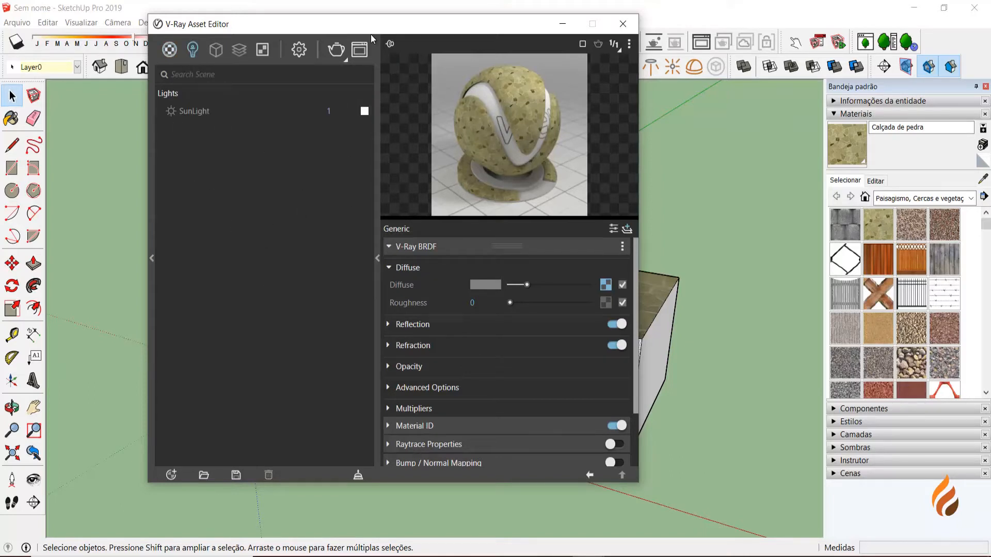
Step: Reposition the V-Ray Asset Editor over the model and display the SunLight's settings
mouse_move(370, 25)
left_mouse_down()
mouse_move(400, 77)
mouse_move(405, 142)
left_mouse_up()
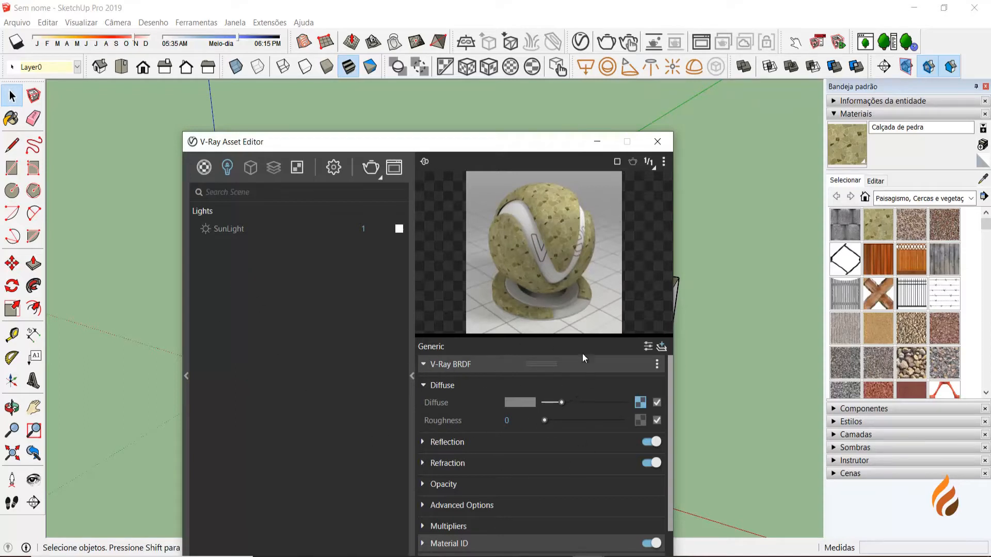
left_click_drag(505, 147, 427, 425)
middle_click_drag(599, 237, 516, 196)
left_click_drag(389, 412, 479, 64)
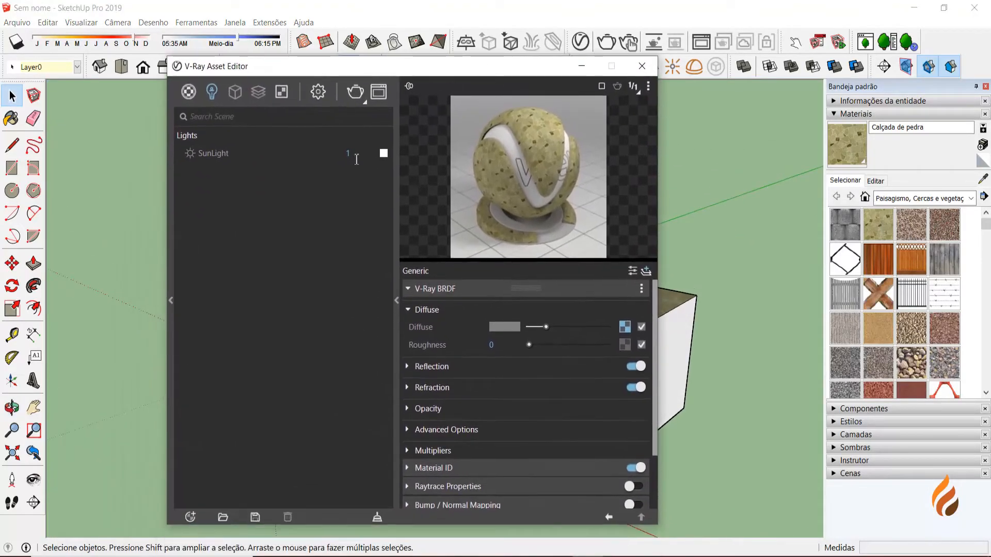
left_click(216, 154)
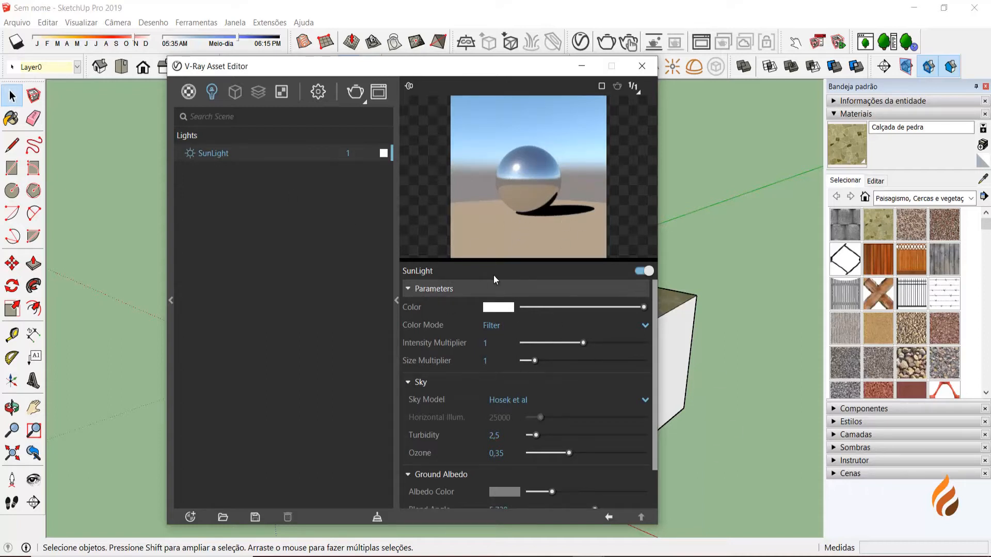
Step: Switch the SunLight off and back on several times from the scene's light list
left_click(190, 155)
left_click(190, 154)
left_click(190, 153)
left_click(191, 153)
left_click(190, 154)
left_click(190, 154)
left_click(190, 153)
left_click(190, 153)
Step: View the V-Ray geometry types that can be created and place an infinite plane on the ground between the figure and the box
right_click(235, 92)
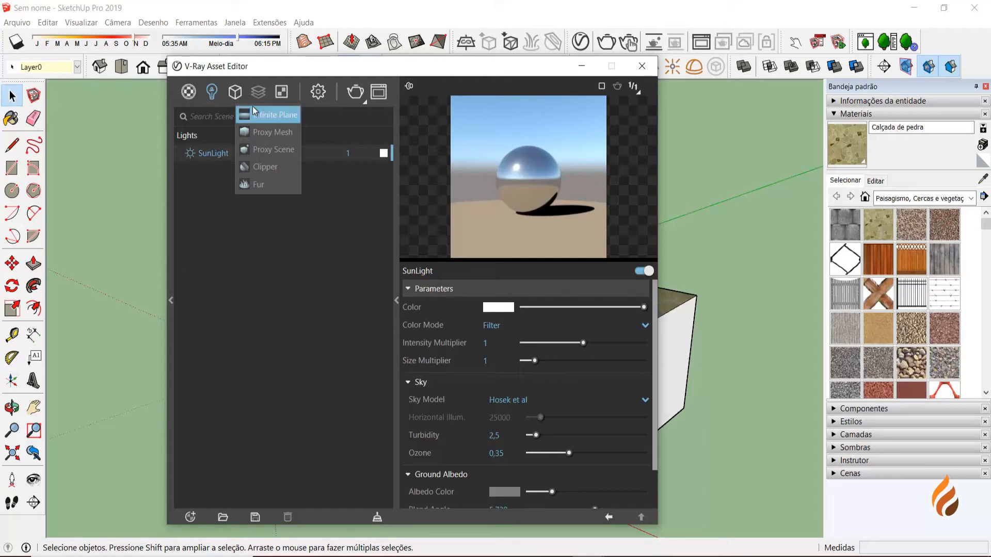
left_click_drag(338, 71, 361, 141)
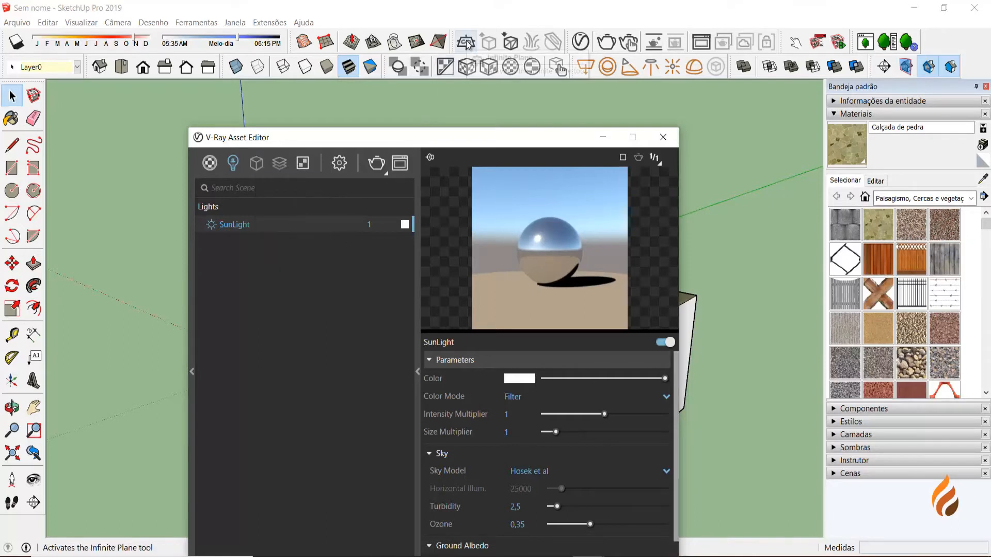
mouse_move(490, 144)
left_mouse_down()
mouse_move(268, 325)
mouse_move(206, 353)
mouse_move(248, 355)
left_mouse_up()
scroll(604, 336, "down", 5)
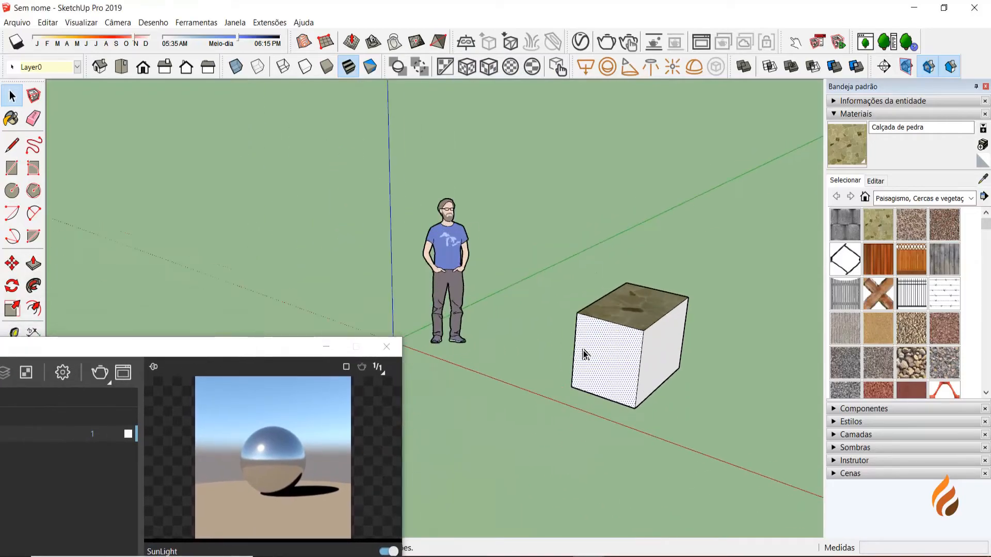
left_click(465, 41)
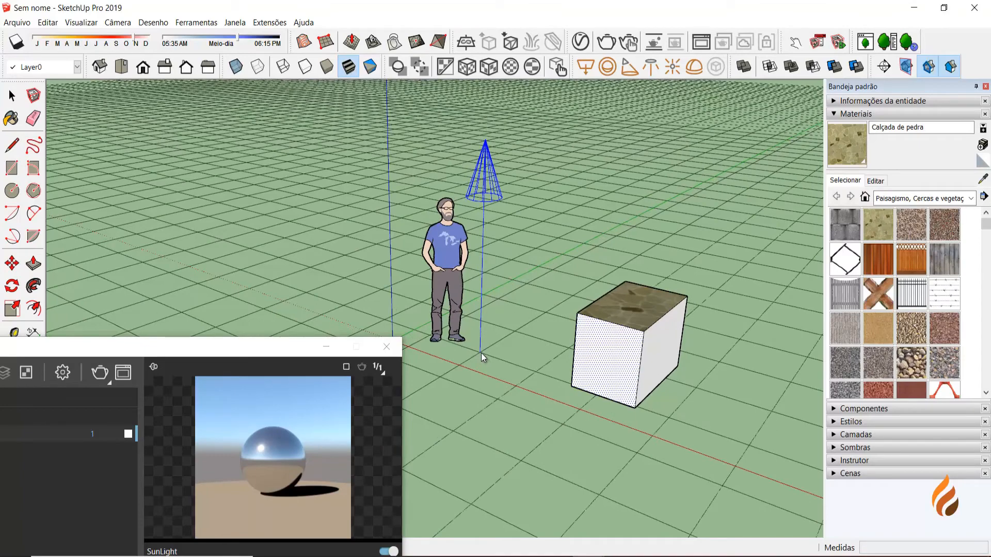
left_click(482, 354)
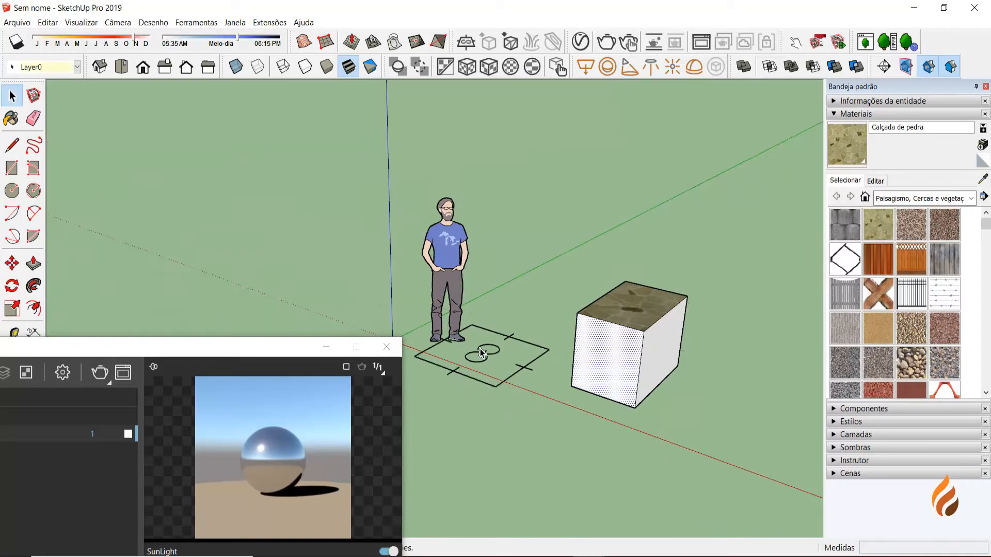
Step: List the scene's geometries in the V-Ray Asset Editor and display the Infinite Plane asset's properties
left_click_drag(239, 347, 497, 116)
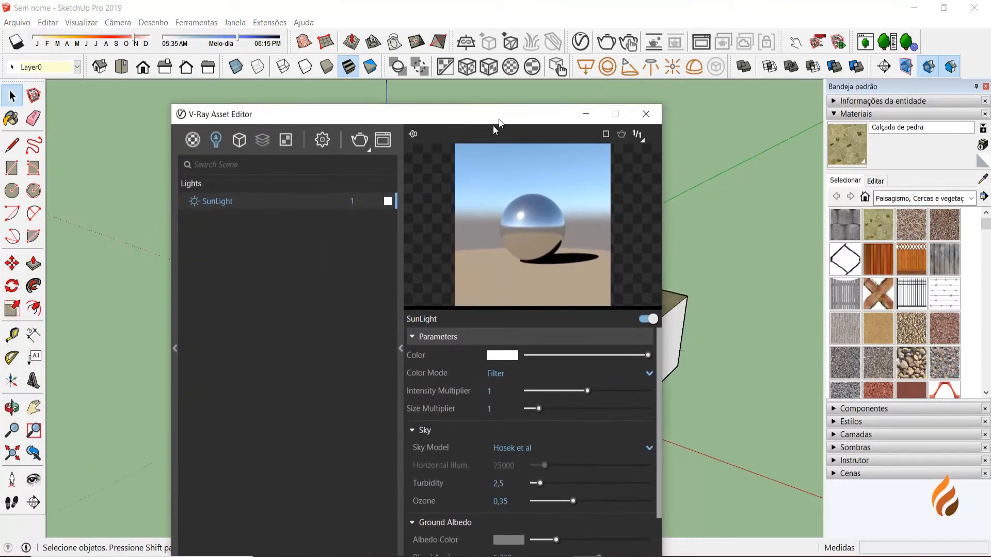
left_click(237, 140)
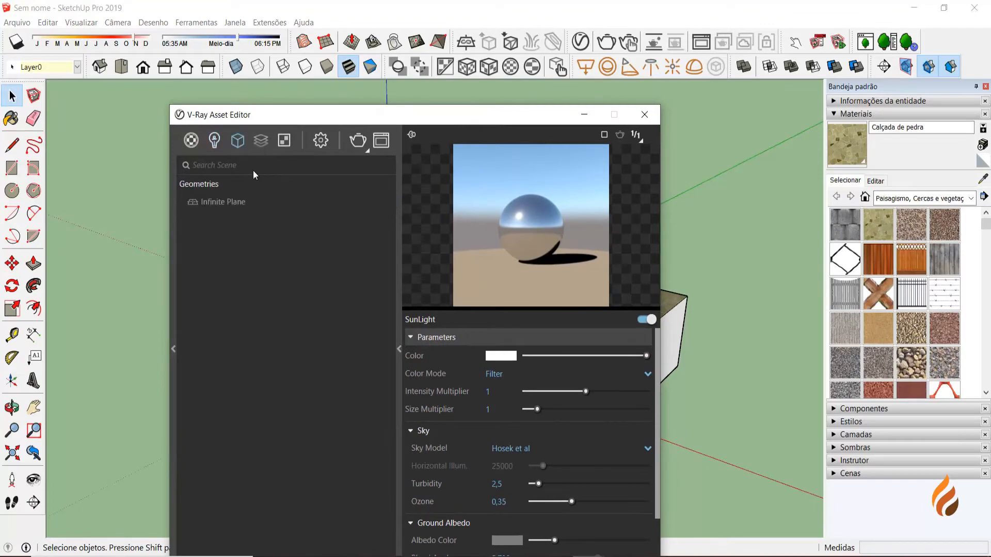
left_click(224, 205)
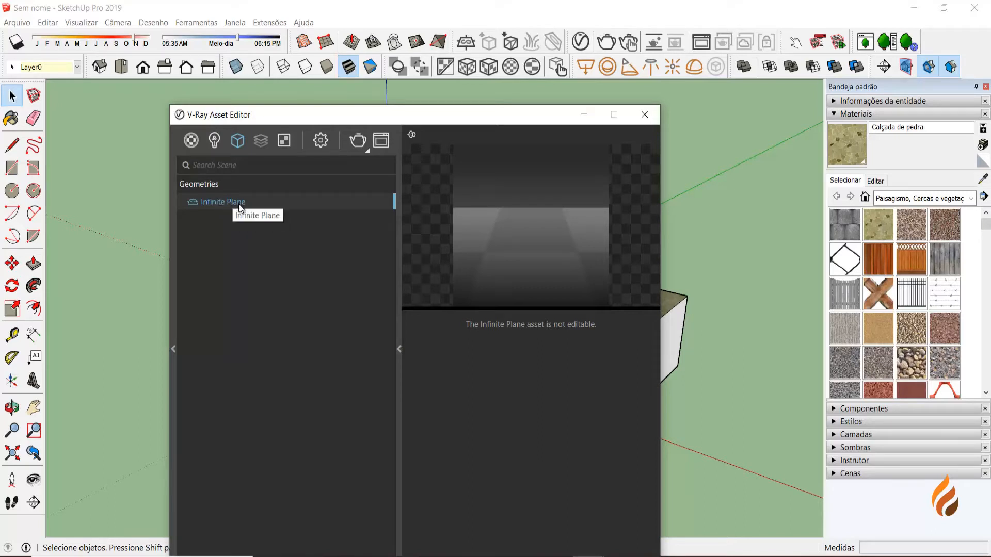
Step: Add a Lighting render element to the scene
left_click_drag(405, 124, 382, 76)
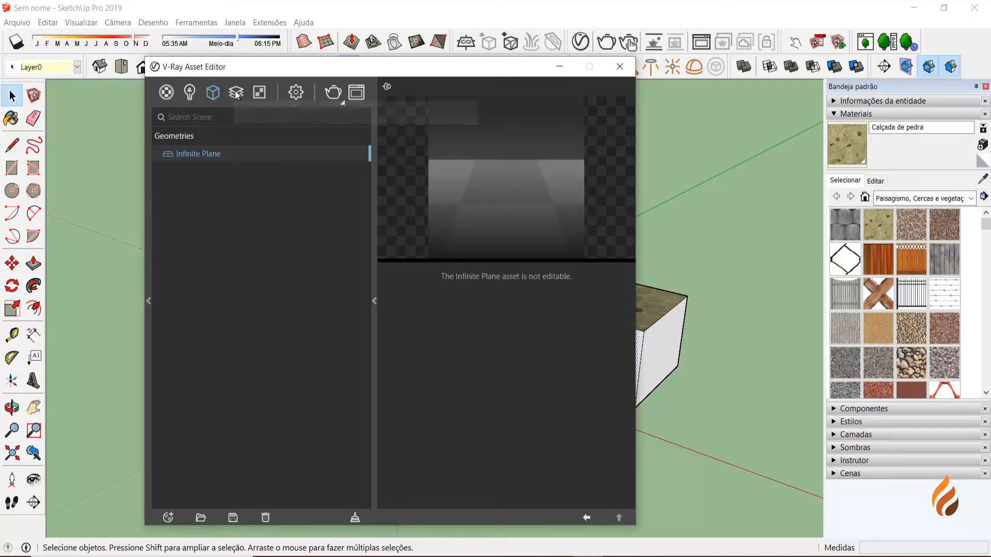
right_click(235, 93)
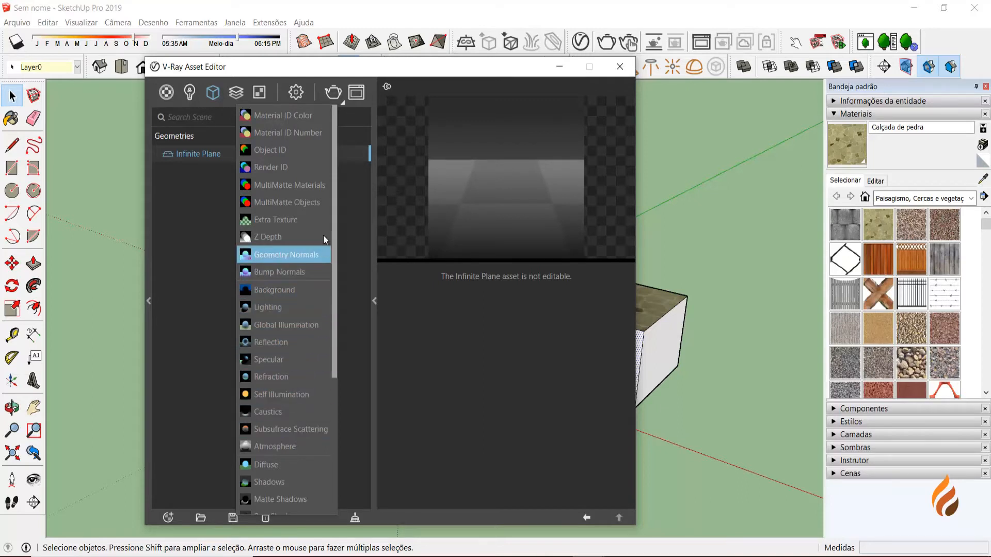
left_click(271, 308)
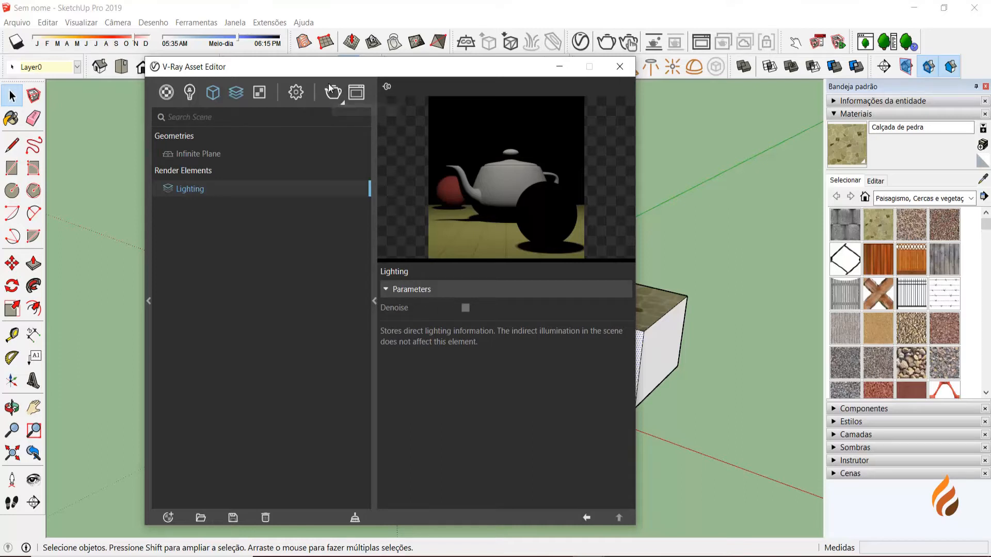
Step: Render the scene with V-Ray and show the image at 100% in the frame buffer
left_click_drag(342, 75, 391, 159)
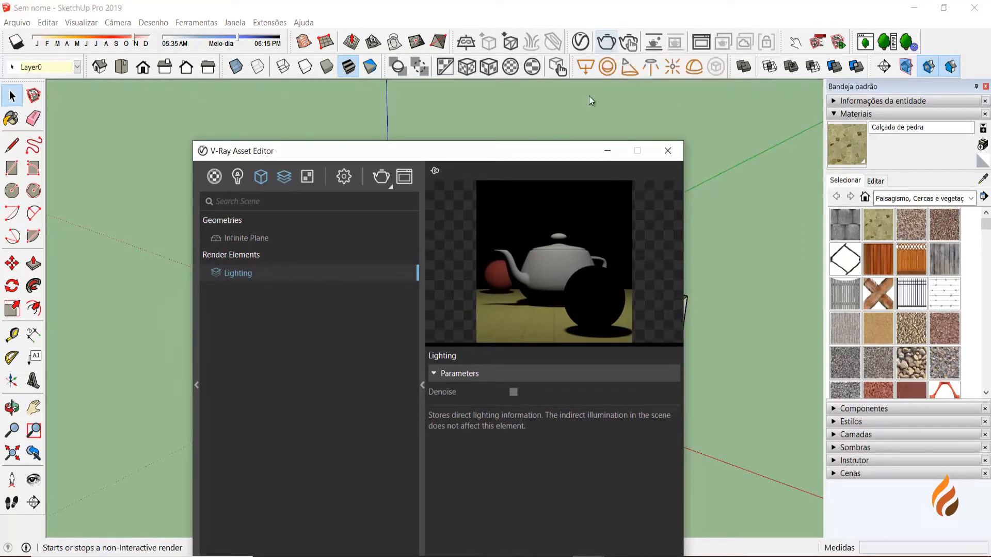
left_click(382, 177)
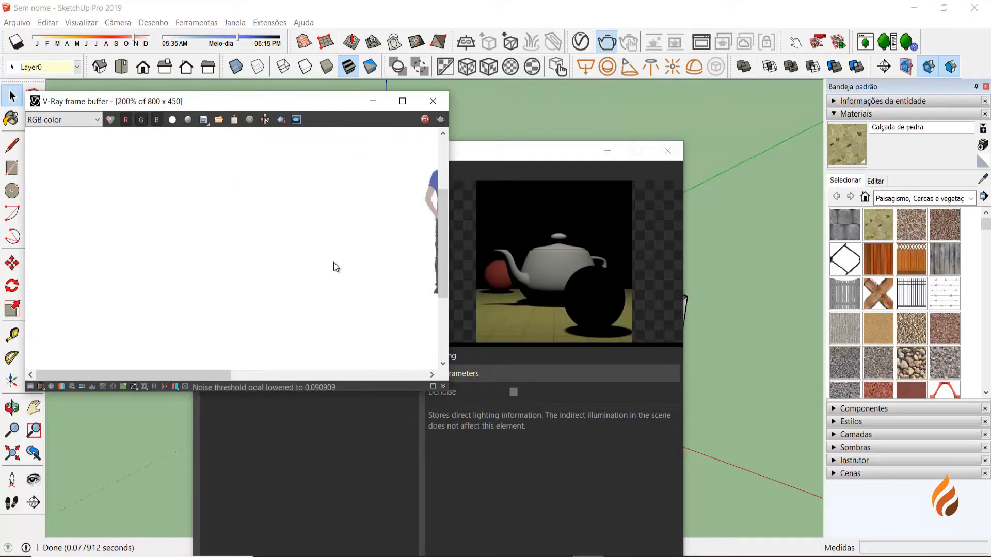
scroll(333, 262, "down", 4)
scroll(334, 262, "up", 2)
scroll(334, 262, "down", 1)
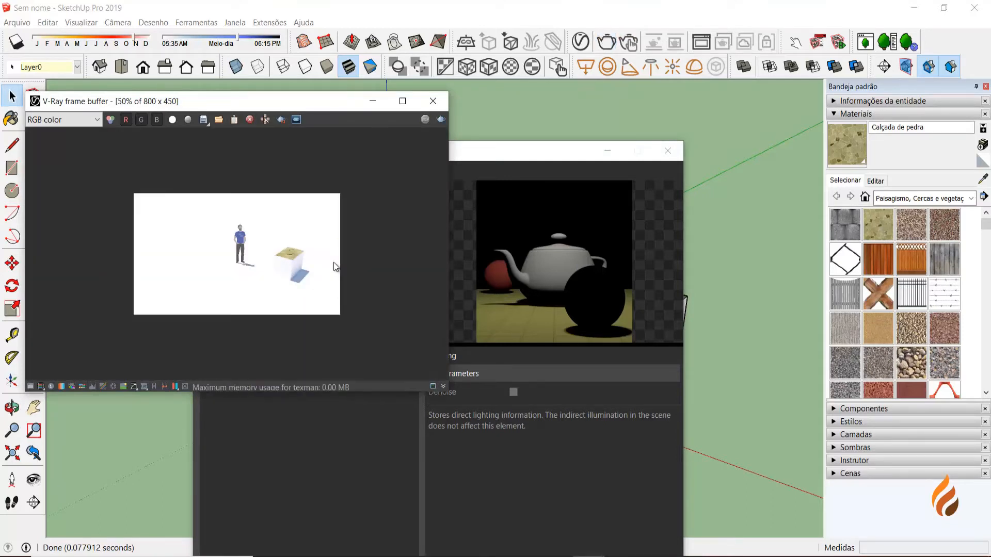
left_click_drag(295, 101, 345, 112)
scroll(333, 262, "up", 1)
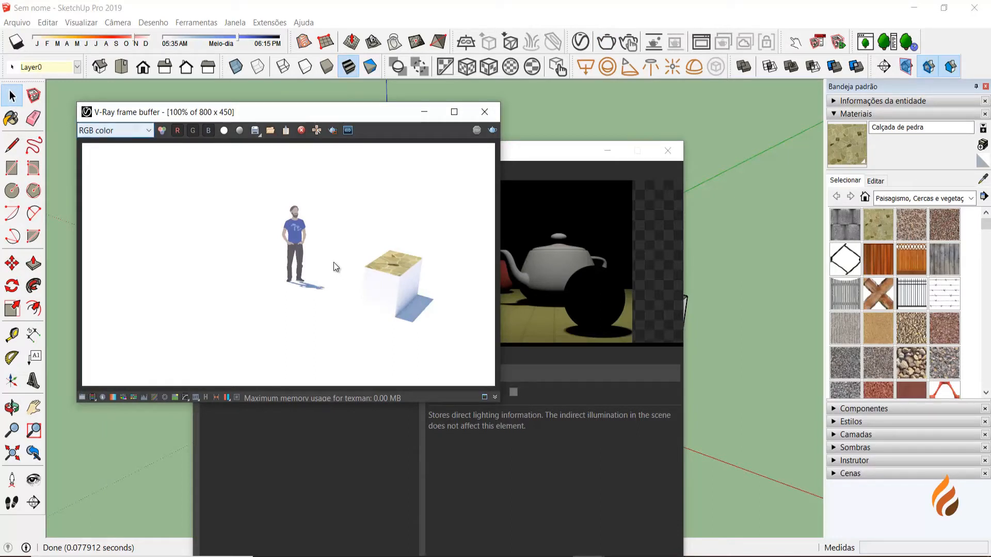
Step: Switch the frame buffer from RGB color to the Alpha channel and examine the image
key("alt+Down")
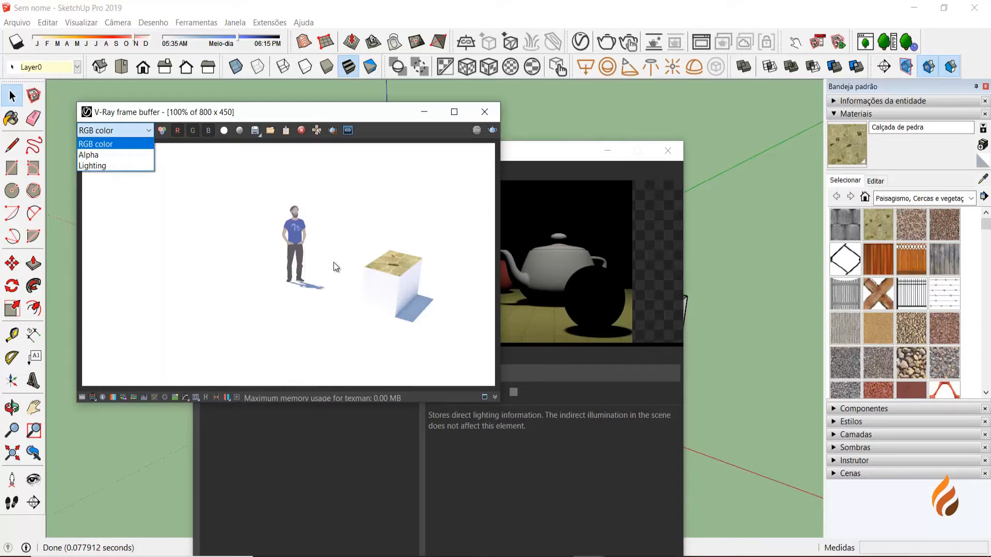
key("Down")
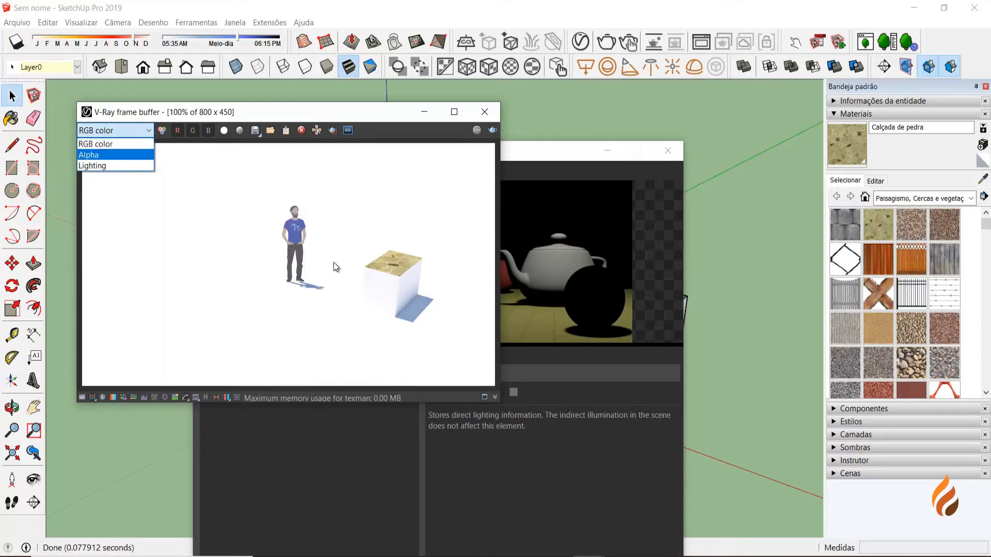
key("Up")
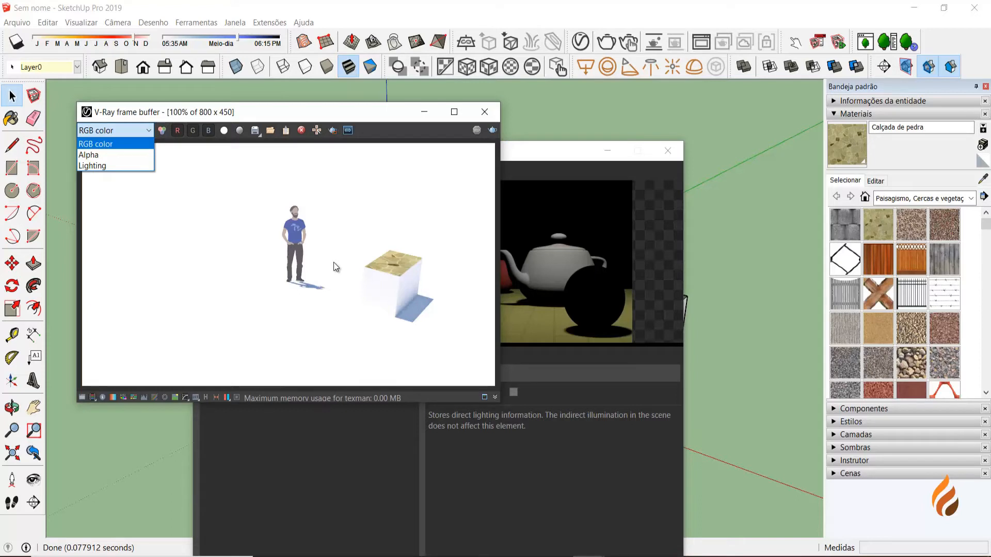
key("Down")
key("Return")
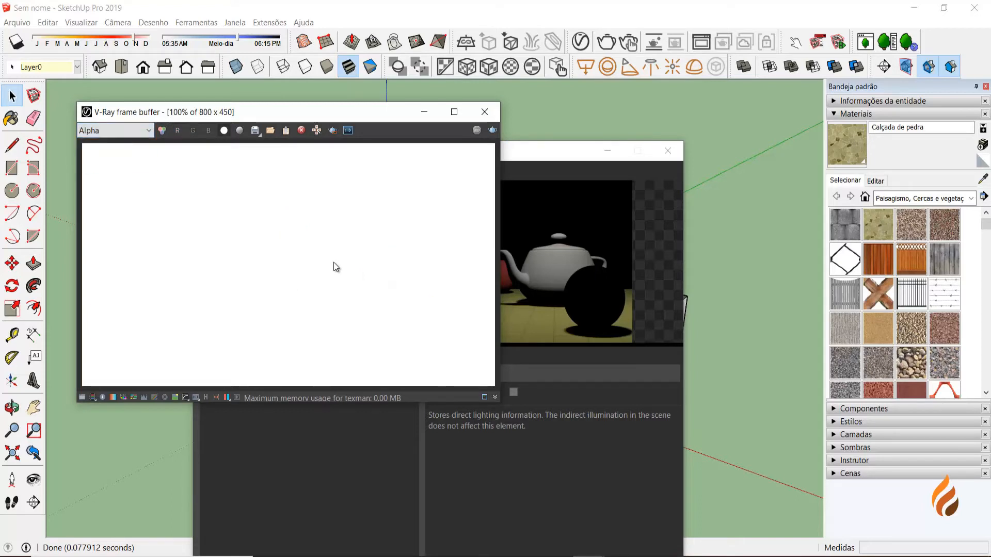
scroll(334, 266, "down", 3)
scroll(334, 266, "up", 2)
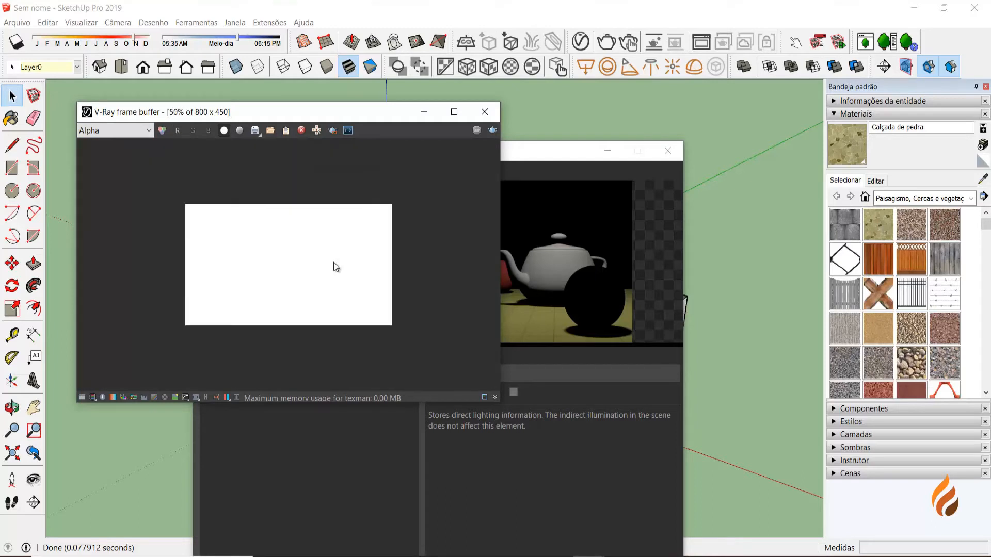
scroll(335, 266, "up", 2)
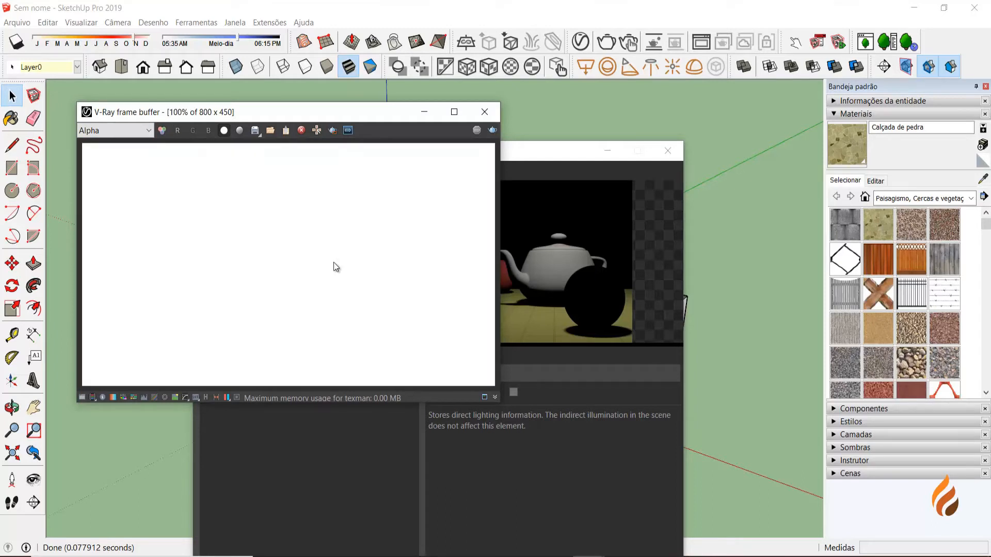
scroll(336, 267, "down", 1)
scroll(336, 267, "up", 1)
Step: Display the render's Lighting element in the frame buffer
left_click(116, 131)
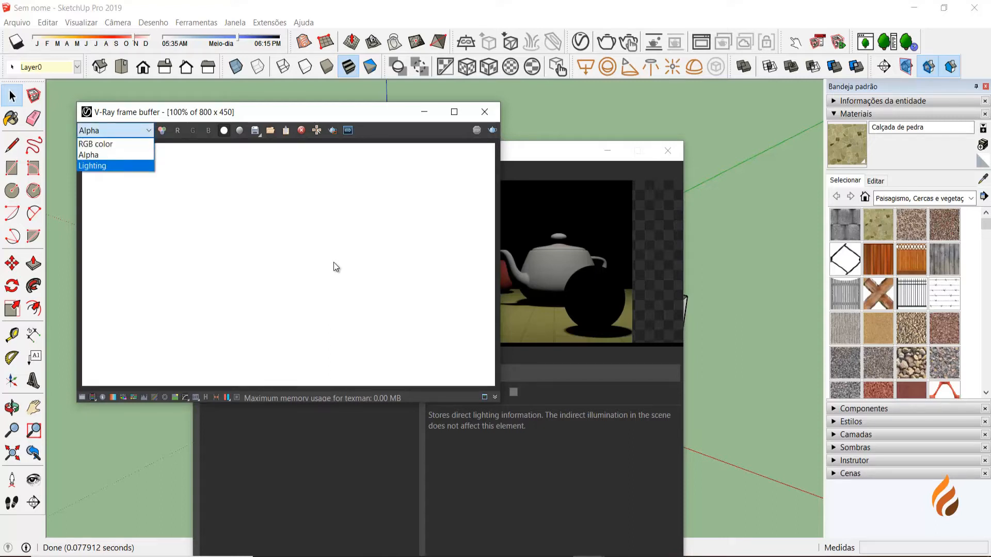
key("Return")
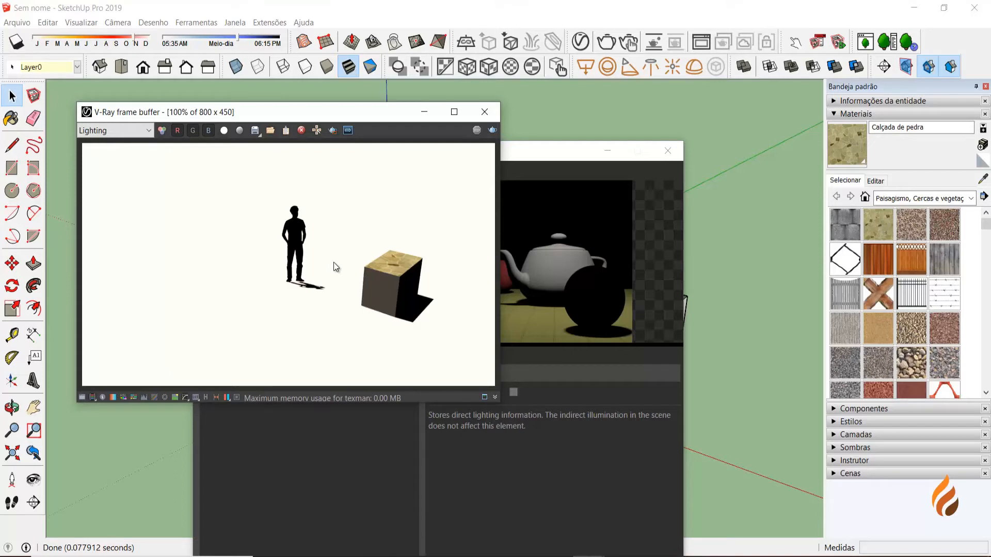
Step: Return the frame buffer to the RGB color channel and close it
left_click(115, 130)
left_click(98, 144)
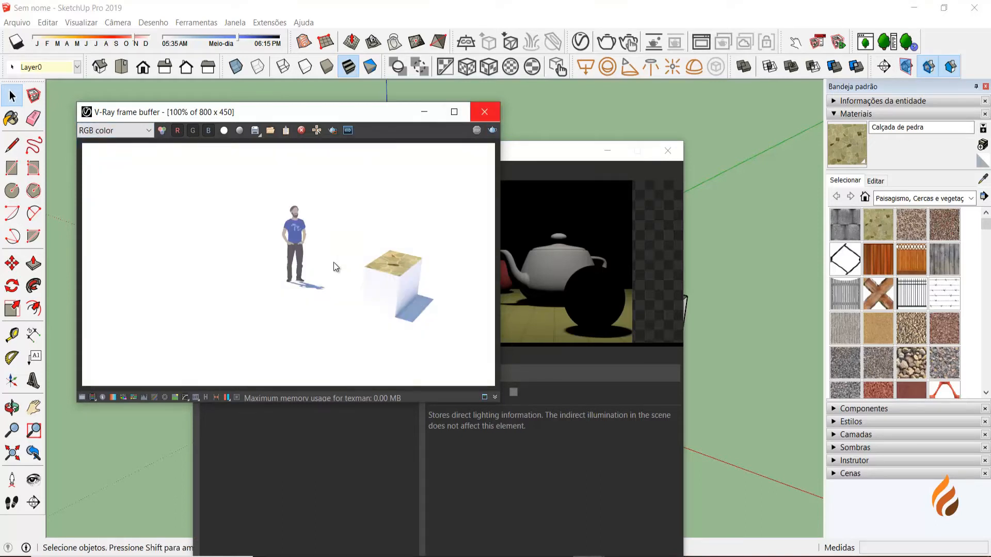
left_click(484, 112)
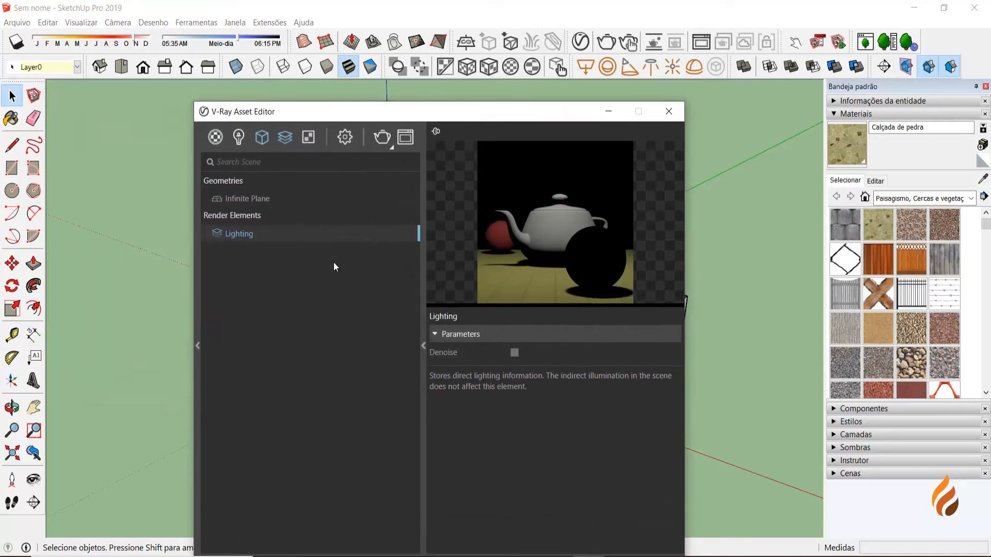
Step: List the scene's textures in the V-Ray Asset Editor and view the texture types available for creation
left_click(308, 137)
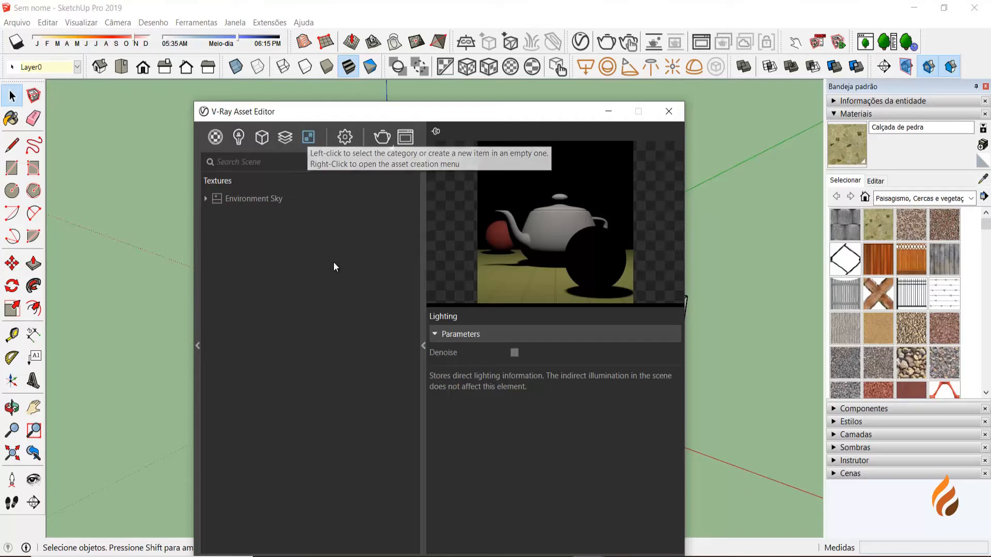
right_click(308, 137)
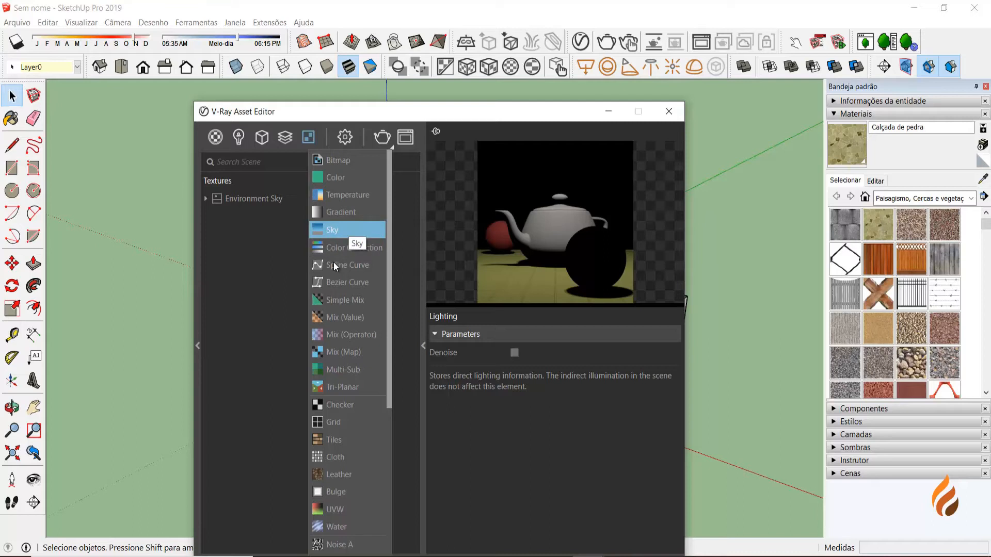
mouse_move(399, 111)
left_mouse_down()
mouse_move(380, 283)
mouse_move(424, 365)
mouse_move(423, 105)
left_mouse_up()
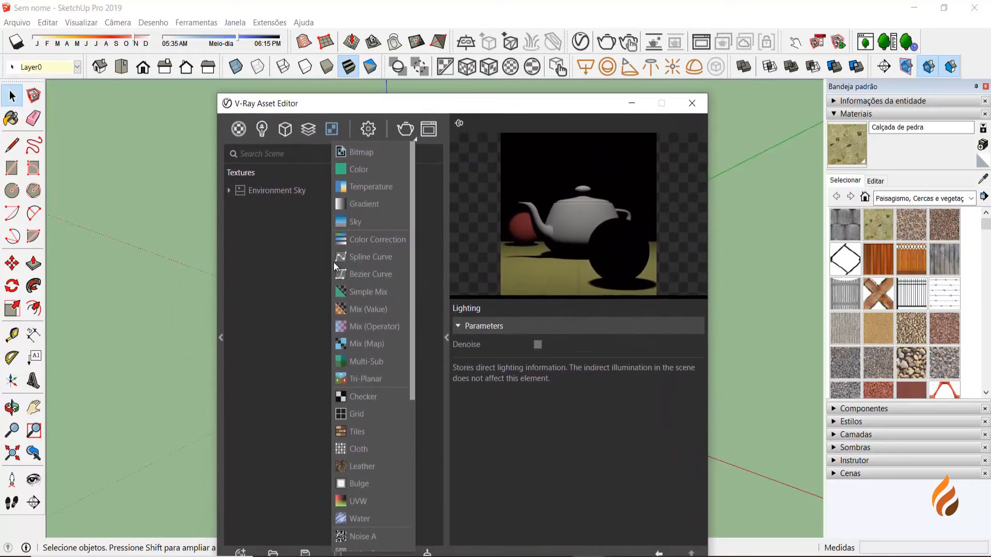
key("Escape")
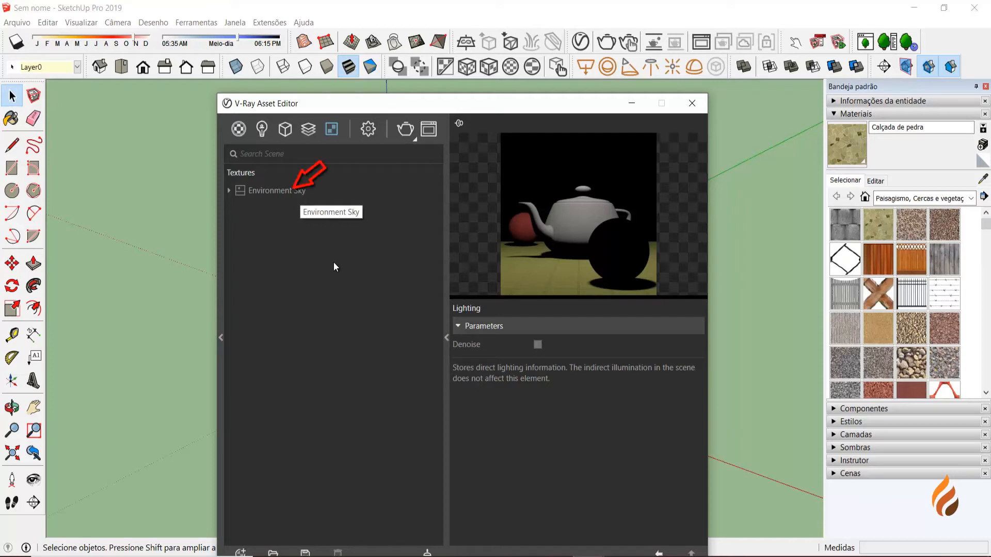
Step: Examine the Environment Sky texture's parameters and its sky model options, keeping the Hosek et al model
left_click(279, 190)
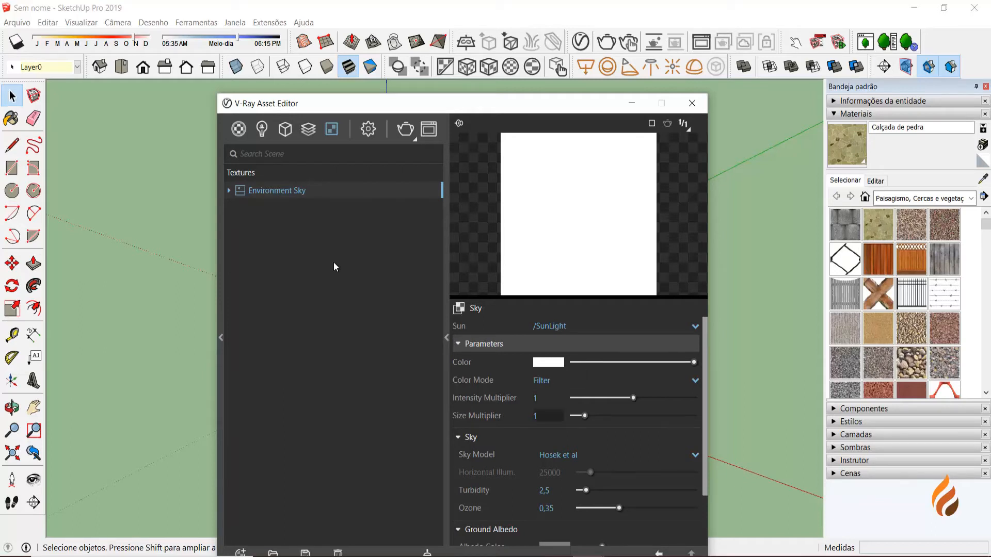
scroll(549, 416, "down", 2)
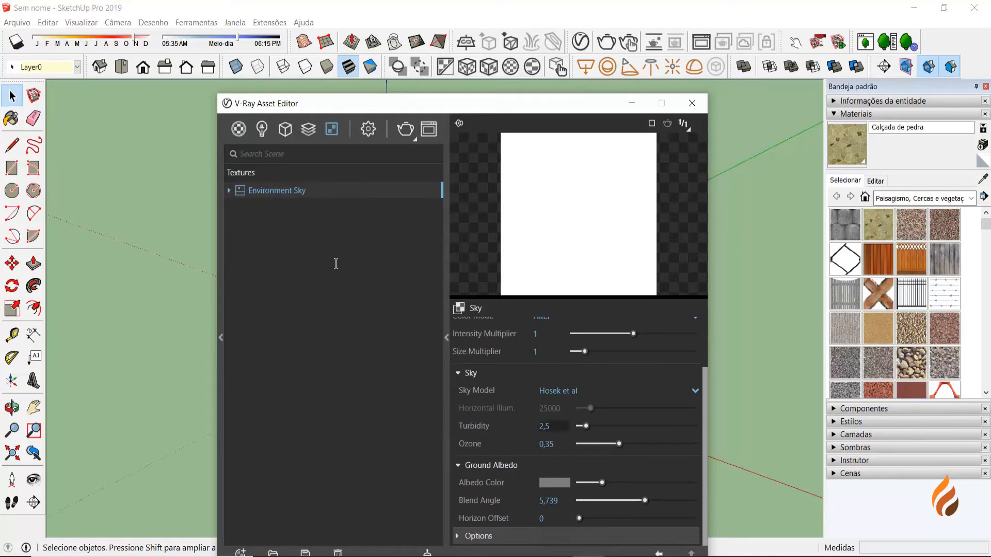
left_click(559, 391)
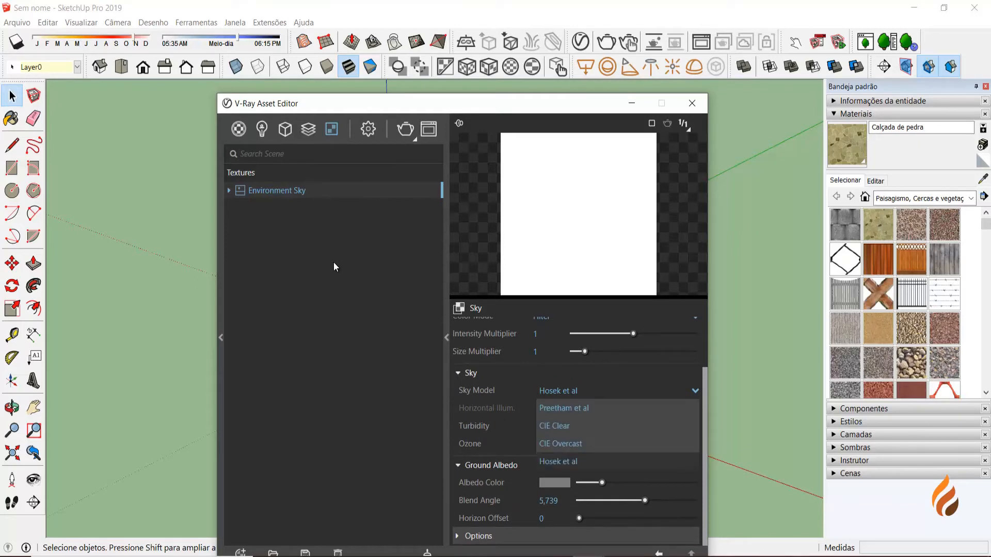
left_click(558, 461)
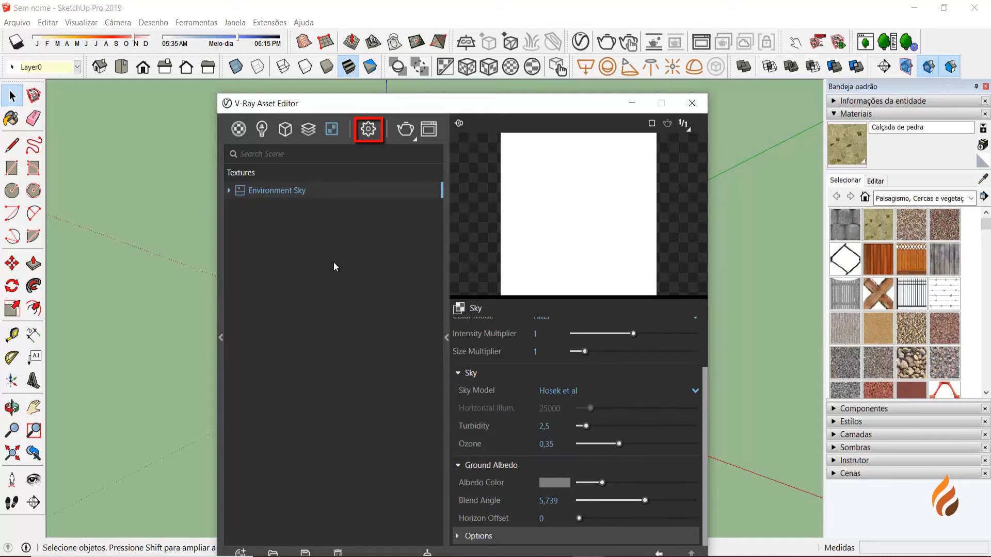
Step: Open the V-Ray render settings and view the devices available for the GPU engine, keeping the CPU engine
left_click(368, 129)
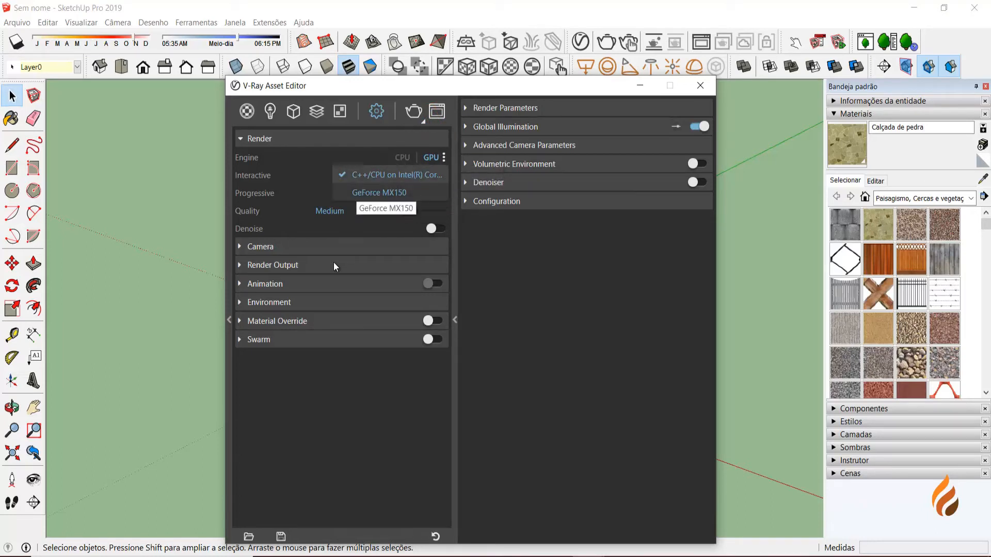
left_click(357, 193)
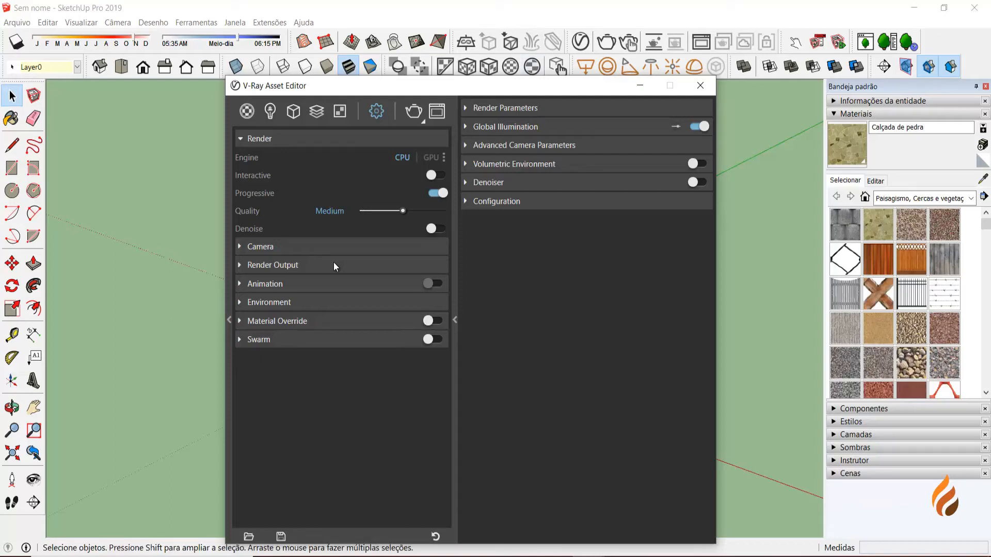
Step: Move the V-Ray Asset Editor off the model and widen the stone-topped box by pushing out its side face
left_click_drag(537, 89, 796, 122)
mouse_move(335, 267)
middle_mouse_down()
mouse_move(361, 268)
mouse_move(111, 294)
mouse_move(77, 320)
mouse_move(227, 256)
middle_mouse_up()
scroll(335, 267, "up", 2)
scroll(336, 267, "down", 2)
scroll(334, 265, "up", 2)
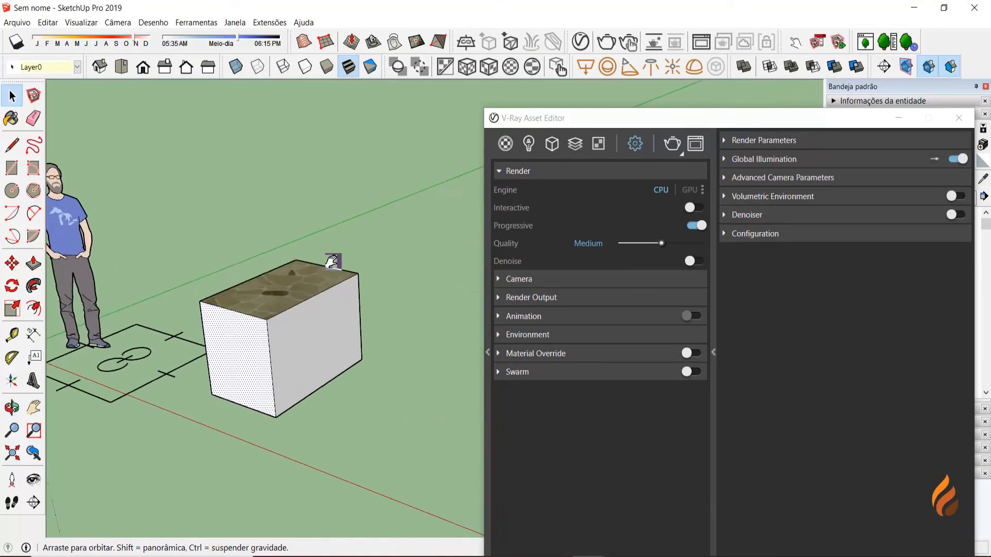
left_click(315, 346)
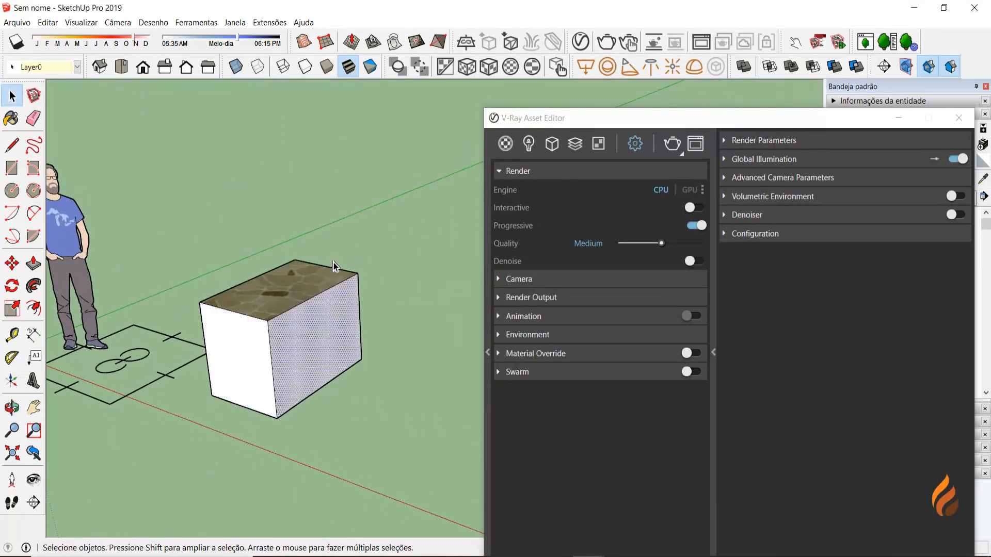
key("p")
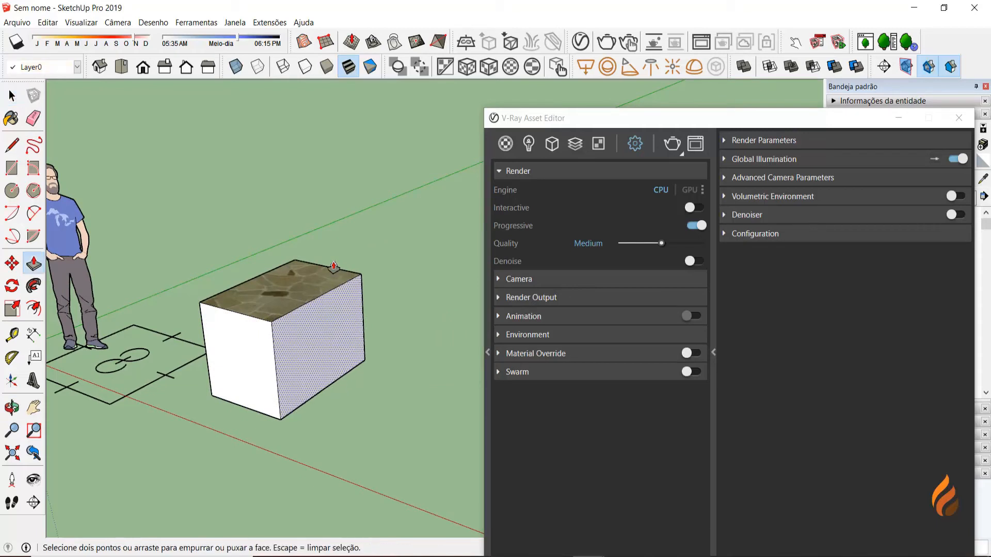
left_click_drag(323, 333, 360, 356)
key("space")
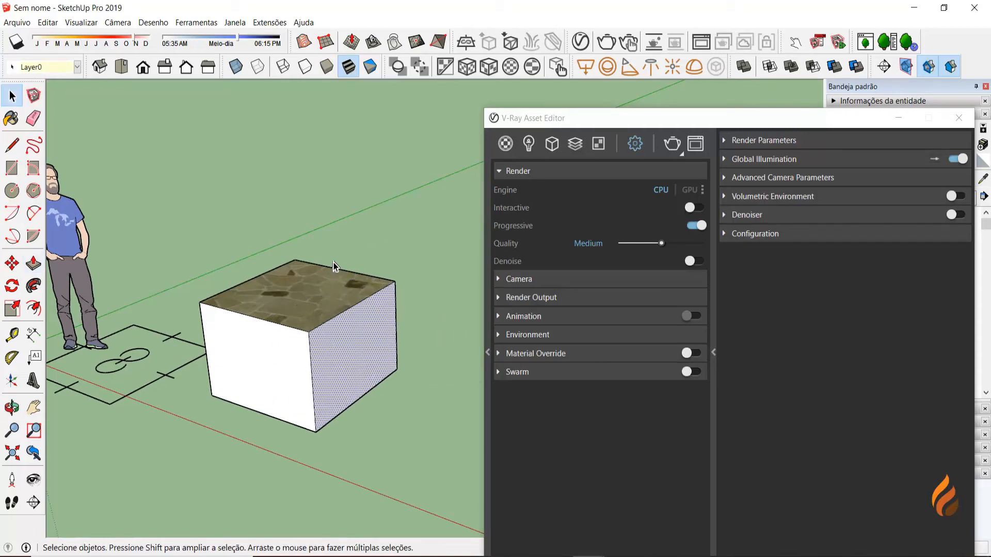
left_click(333, 263)
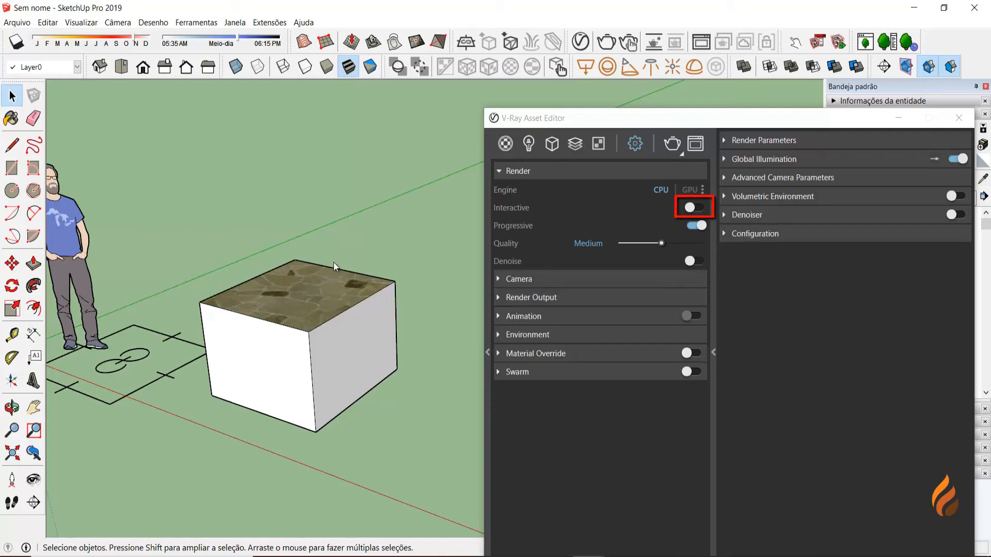
Step: Enable Interactive rendering, start an interactive render and place the frame buffer beside the box
left_click(694, 208)
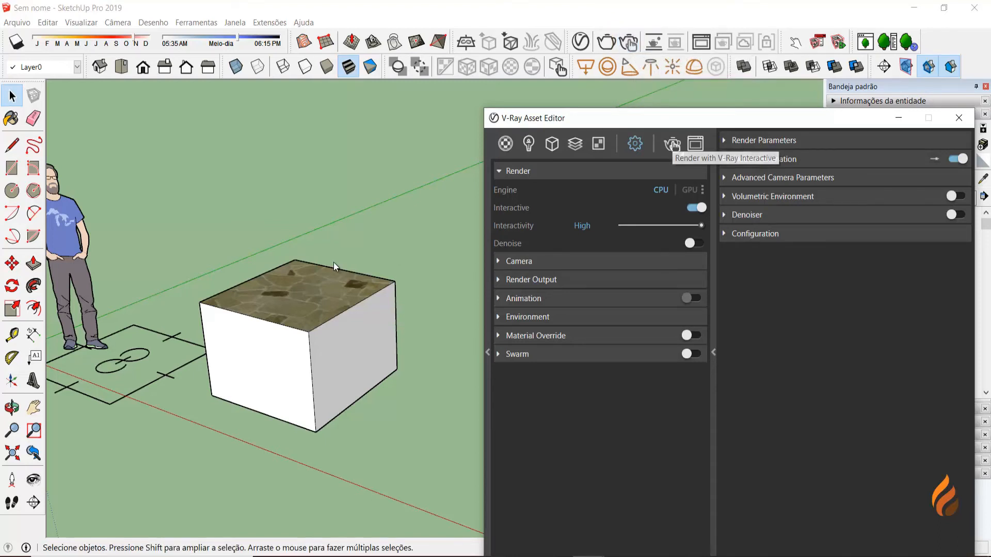
left_click(671, 143)
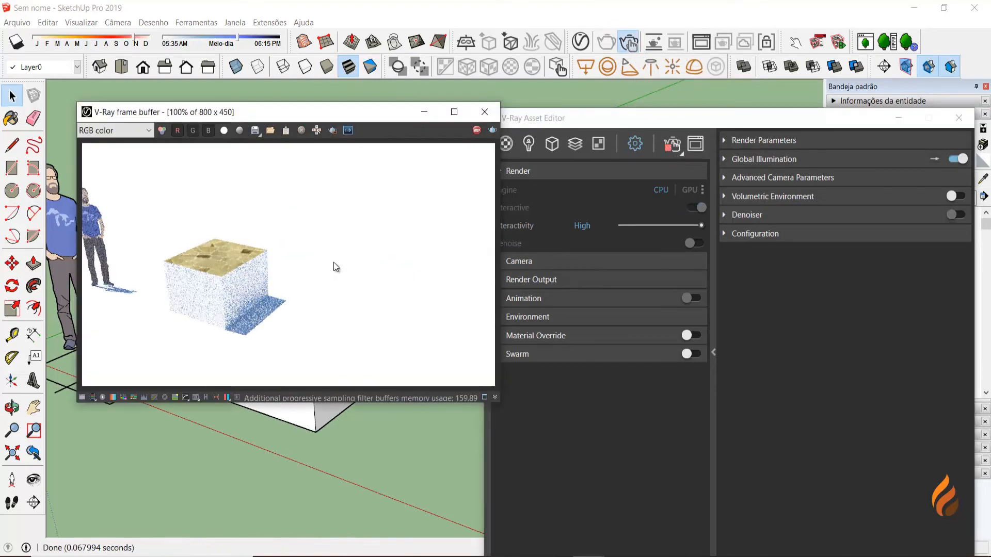
mouse_move(366, 118)
left_mouse_down()
mouse_move(514, 193)
mouse_move(697, 206)
left_mouse_up()
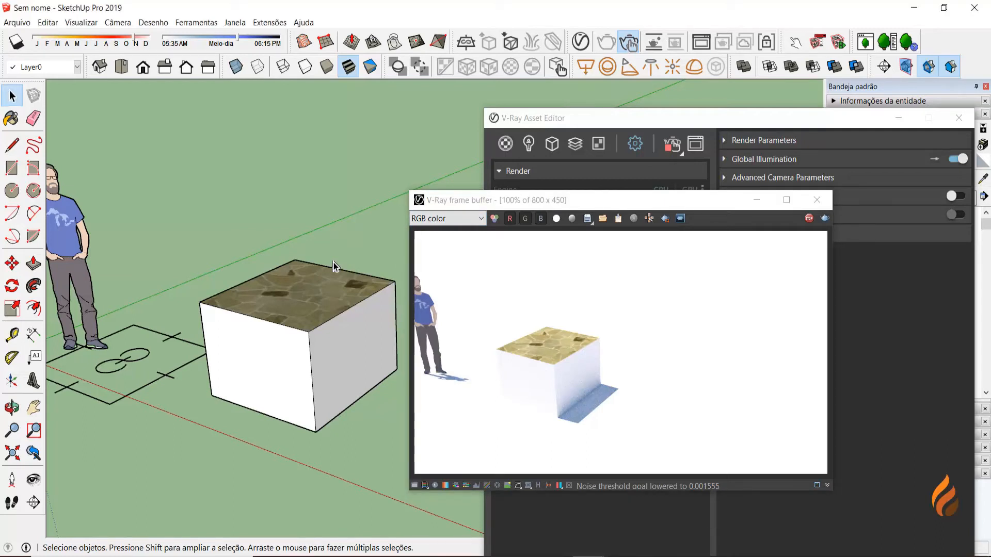
Step: Orbit and zoom the model to a lower, closer view to observe how the interactive render updates
middle_click_drag(334, 262, 334, 232)
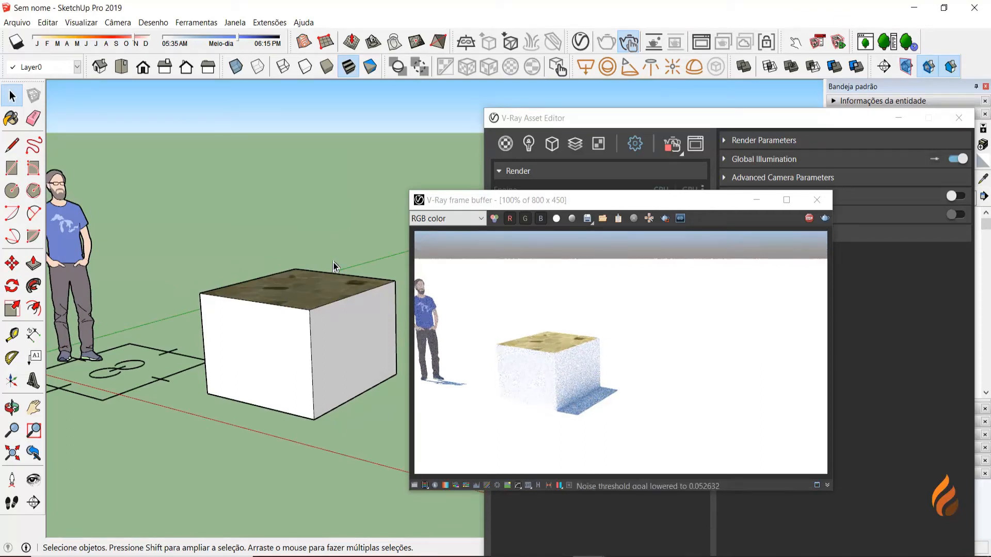
middle_click_drag(333, 264, 334, 267)
scroll(332, 264, "up", 3)
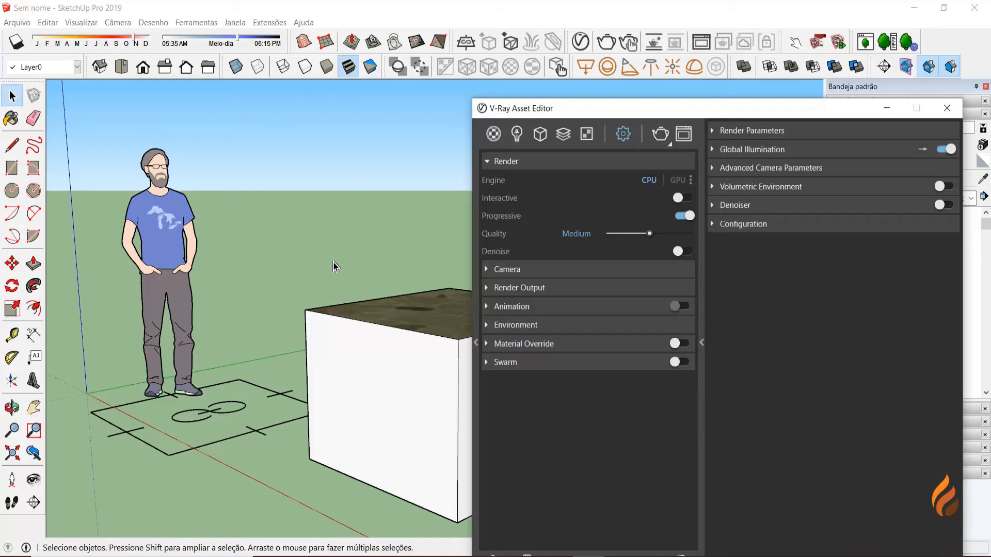
Step: Render the figure and box with Progressive on at Medium quality, orbit the model during the render, and close the frame buffer
middle_click_drag(334, 266, 335, 266)
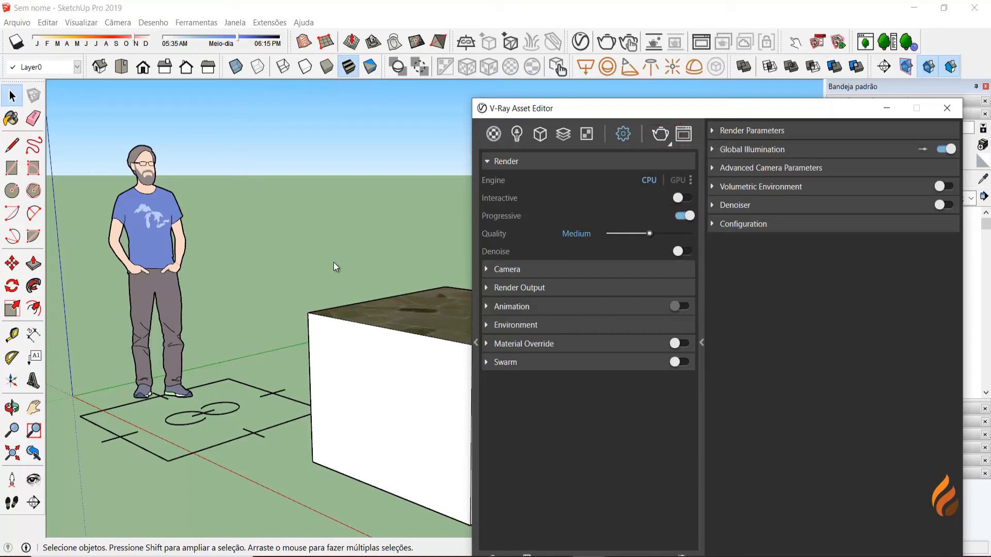
left_click(660, 134)
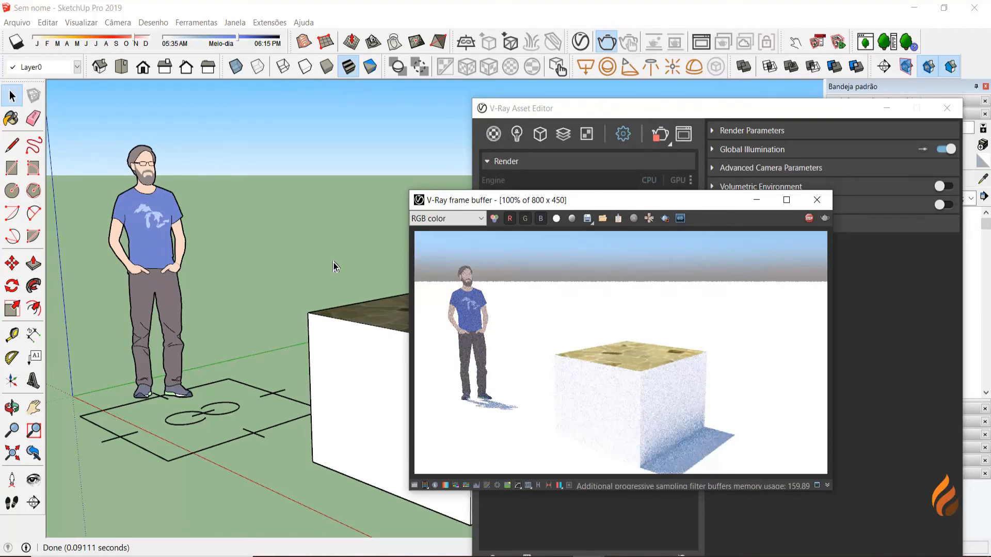
middle_click_drag(333, 263, 335, 266)
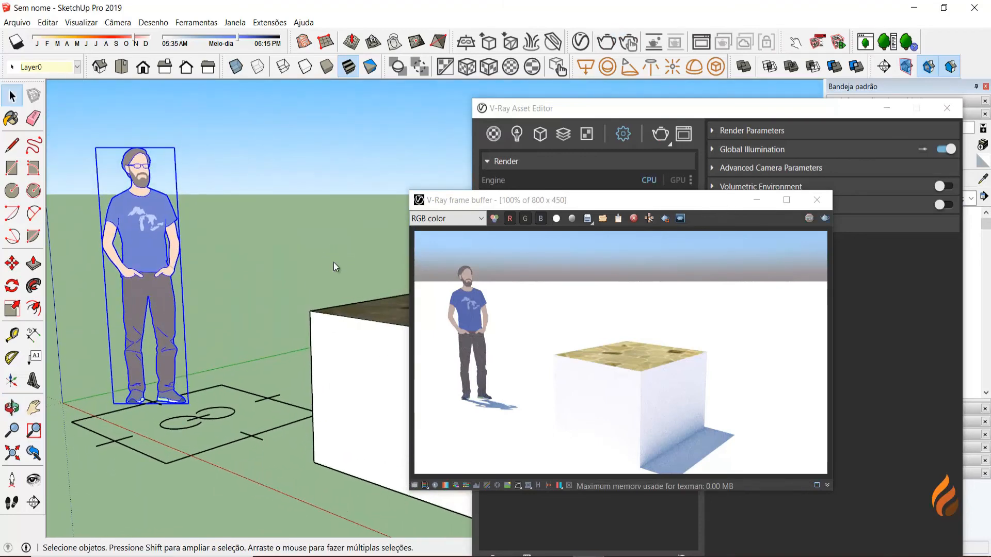
left_click_drag(446, 202, 284, 193)
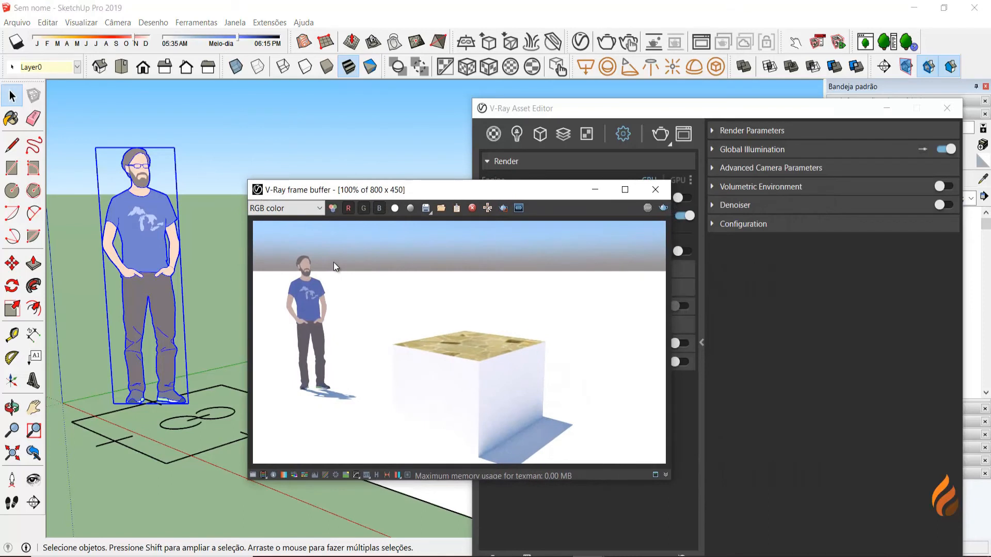
left_click(655, 189)
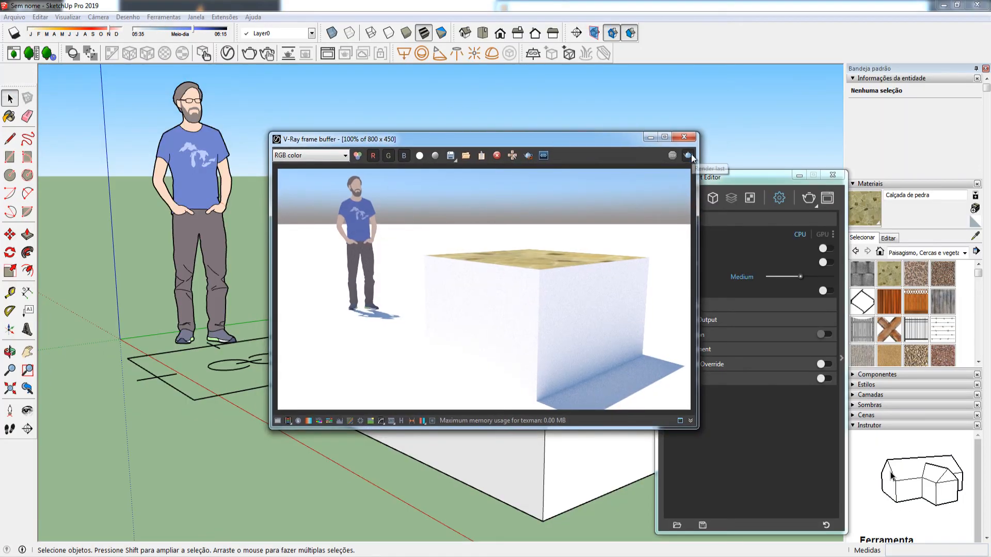
Step: Repeat the last render from the frame buffer and examine the rendered box close up at 200%
left_click(690, 154)
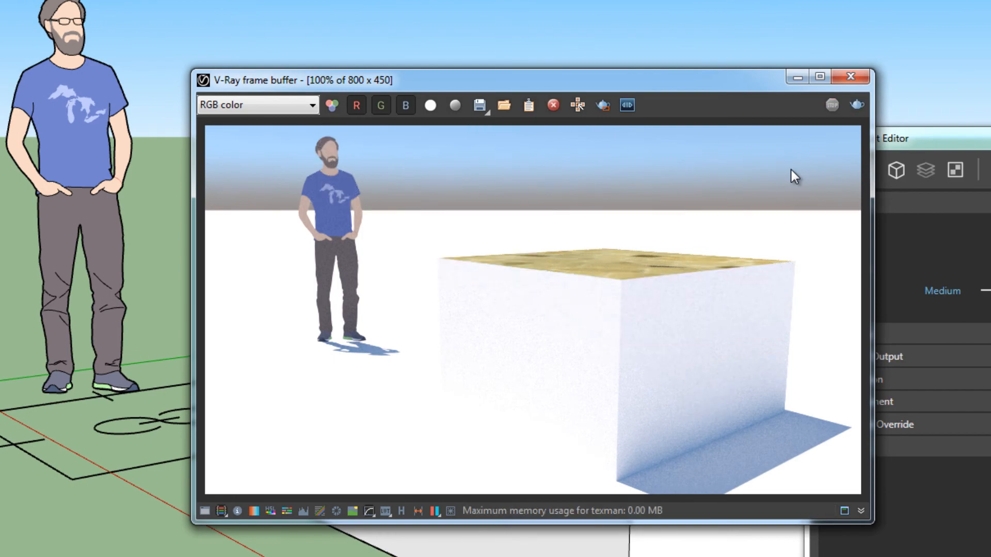
left_click(851, 106)
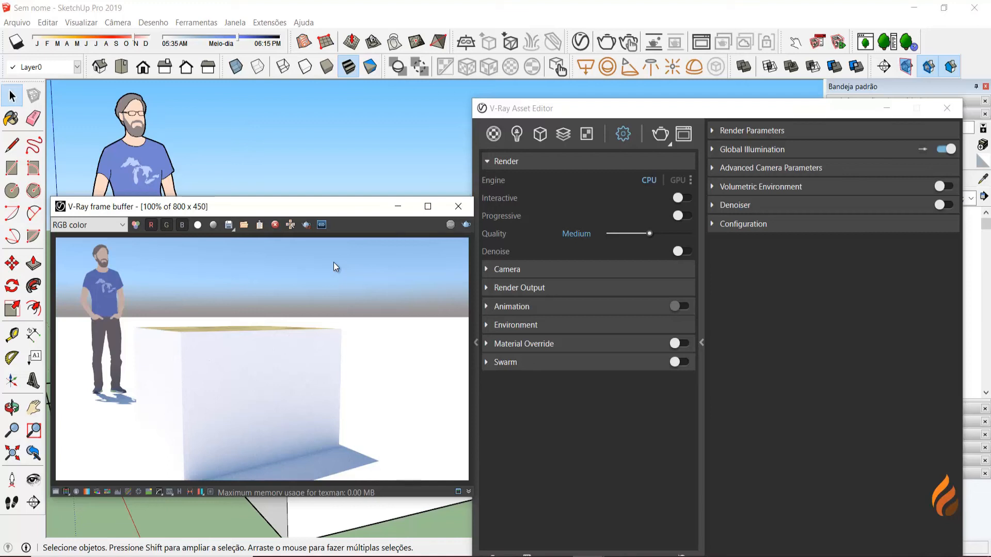
scroll(336, 267, "up", 1)
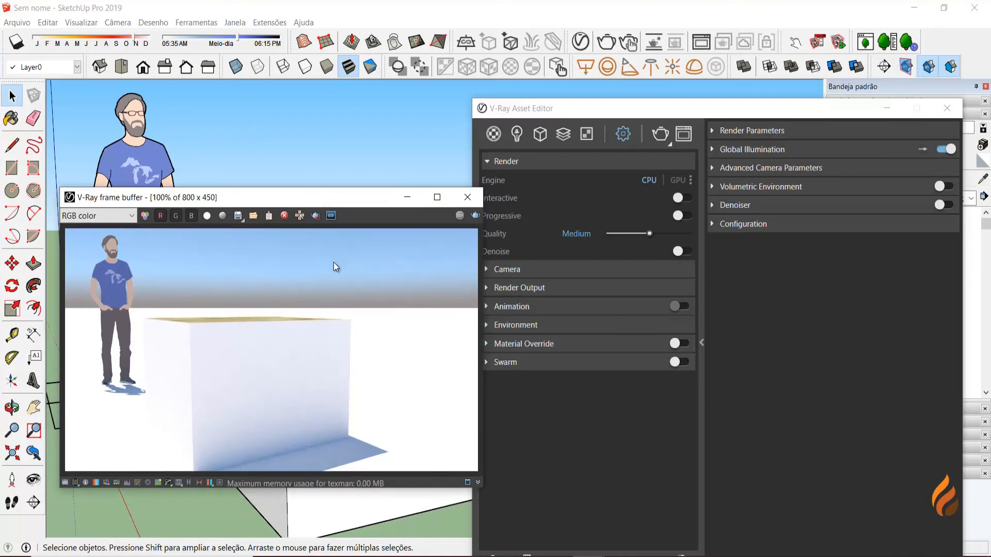
middle_click_drag(336, 266, 387, 312)
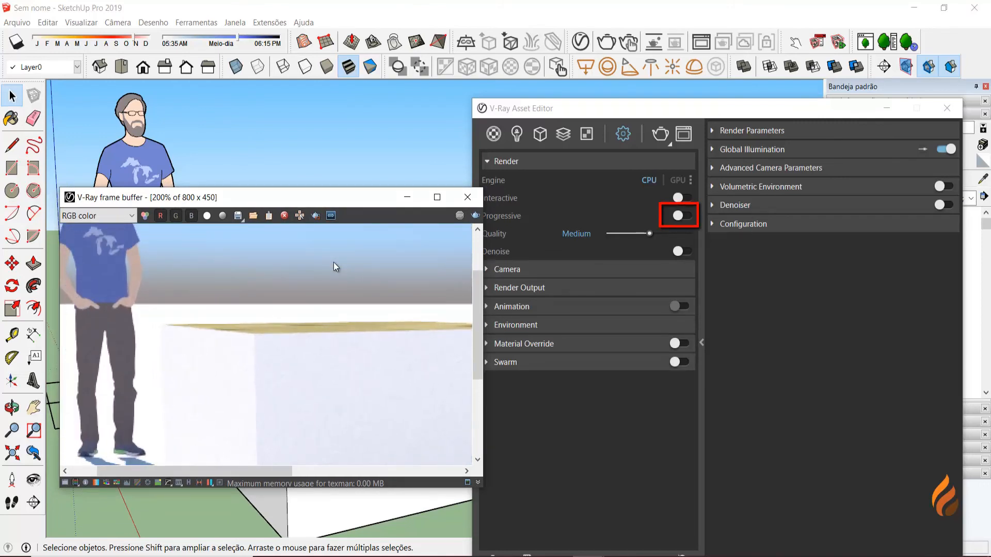
Step: Enable Progressive rendering and render the scene, returning the frame buffer to 100%
left_click(682, 216)
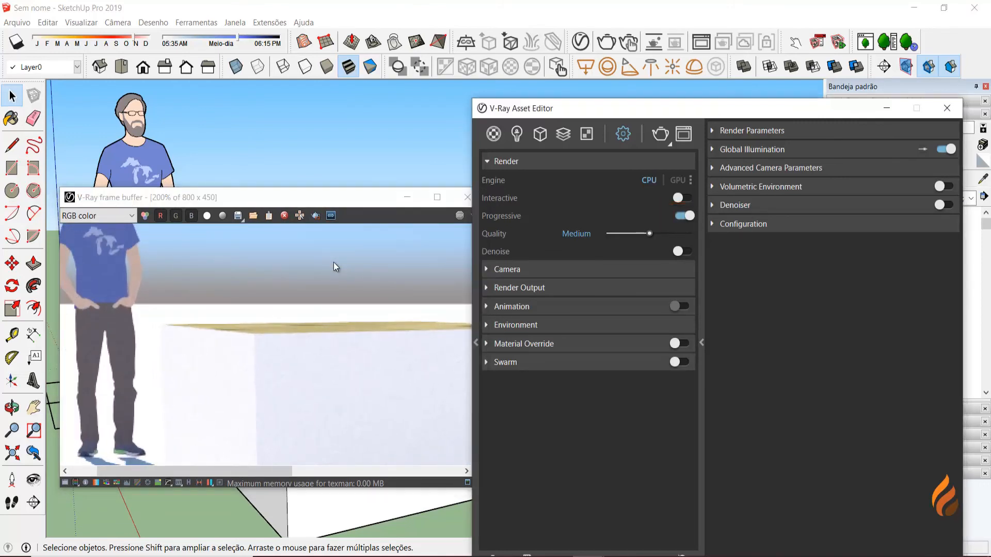
left_click(660, 135)
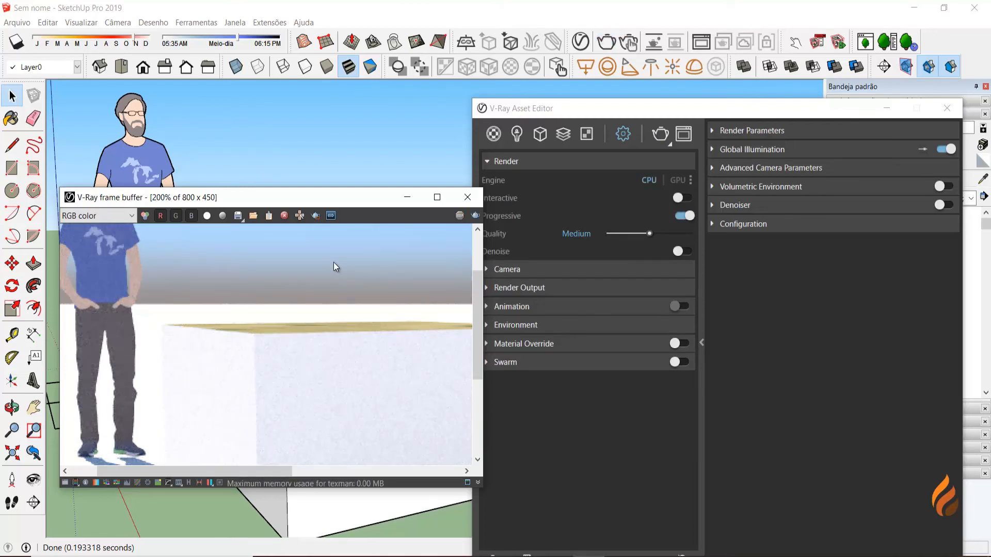
scroll(335, 267, "down", 1)
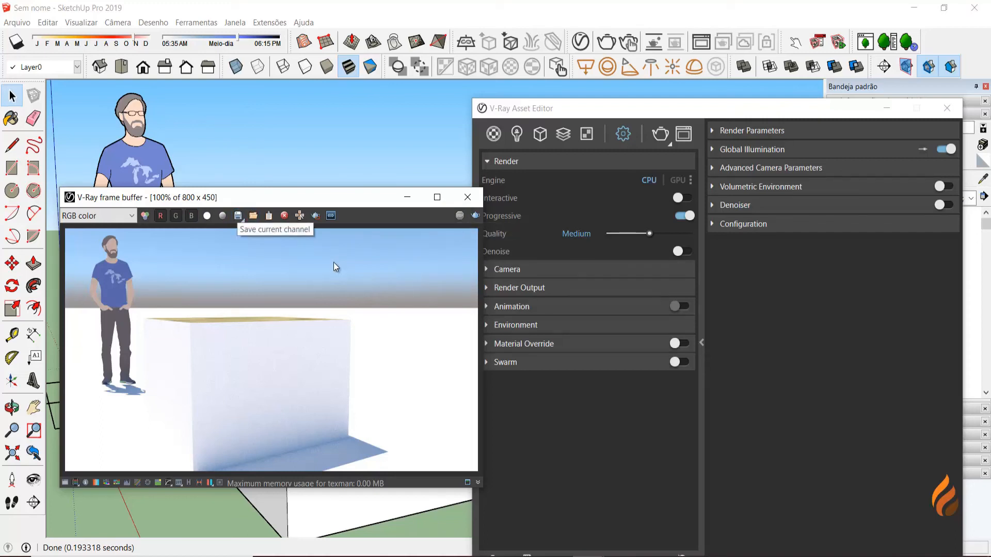
Step: Disable Progressive, render the scene in buckets and examine the image at several magnifications
left_click(684, 216)
left_click(660, 135)
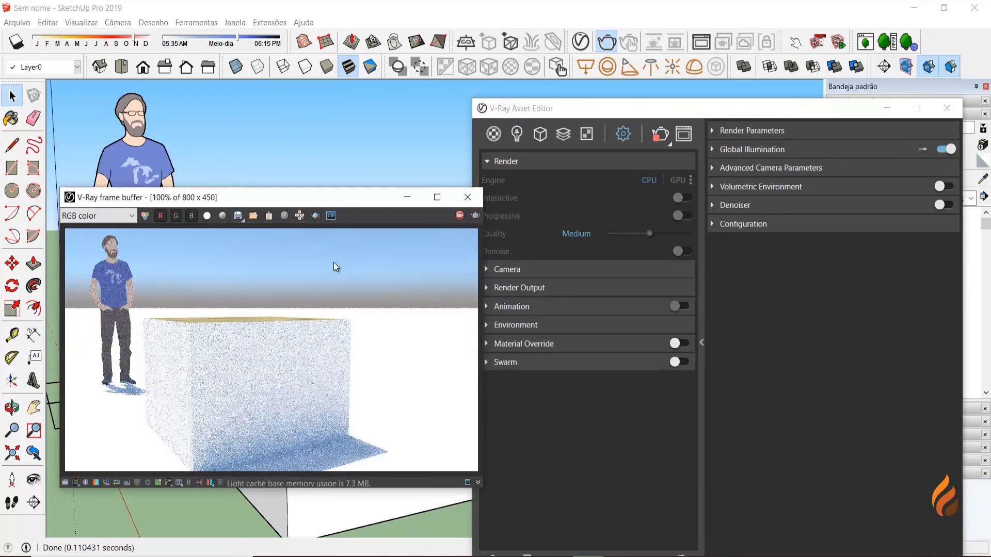
scroll(334, 267, "up", 1)
scroll(334, 266, "down", 3)
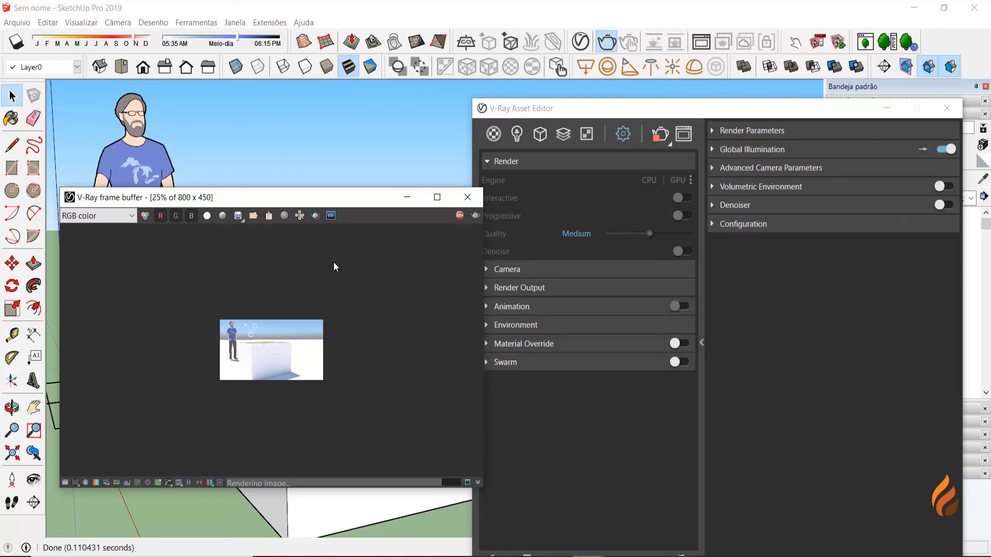
scroll(334, 267, "up", 3)
scroll(336, 266, "down", 1)
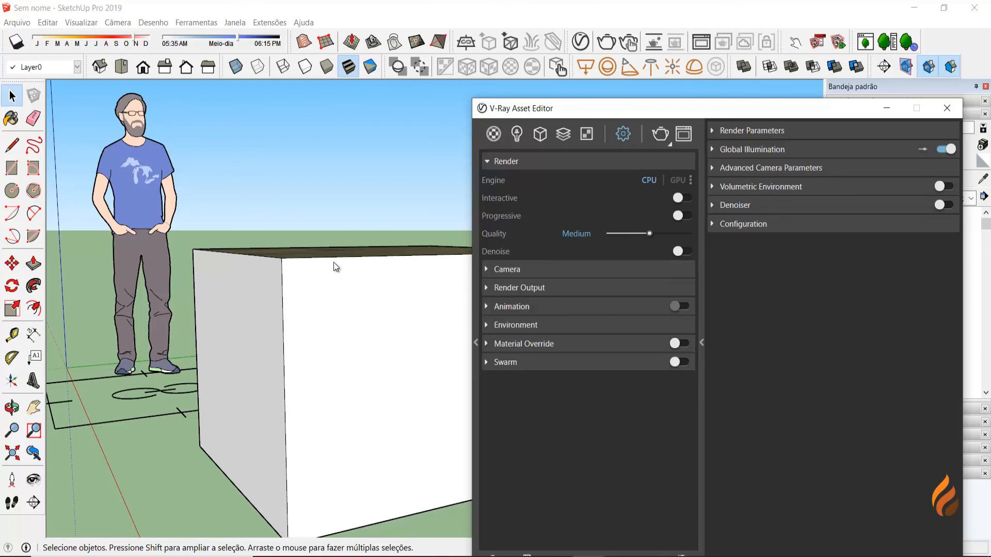
Step: Try higher render Quality levels and return the setting to Medium
mouse_move(649, 234)
left_mouse_down()
mouse_move(610, 234)
mouse_move(689, 234)
left_mouse_up()
left_click_drag(690, 233, 649, 234)
left_click_drag(650, 234, 669, 233)
key("Left")
Step: Render the scene at Medium quality without Progressive and examine the box's noise at up to 800%
left_click(660, 134)
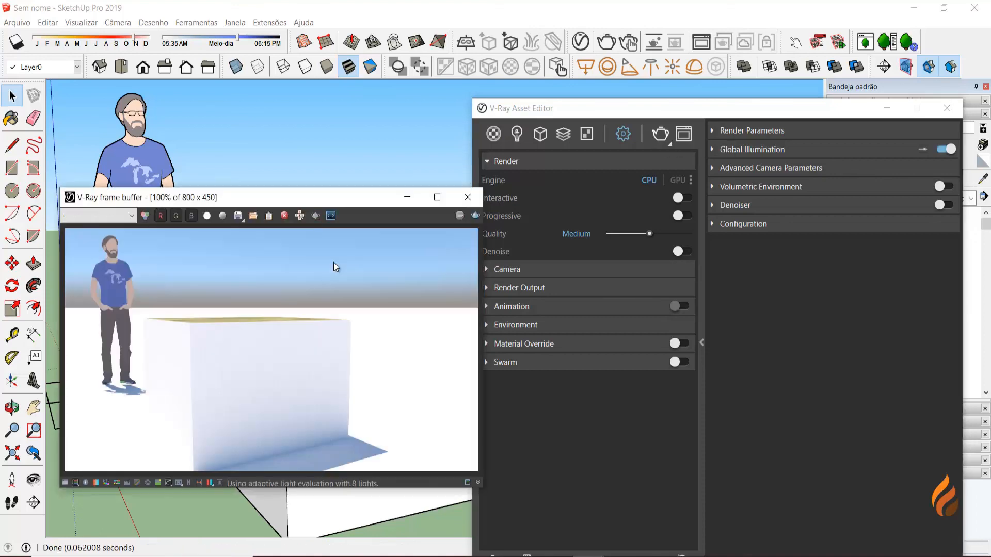
left_click_drag(299, 197, 326, 157)
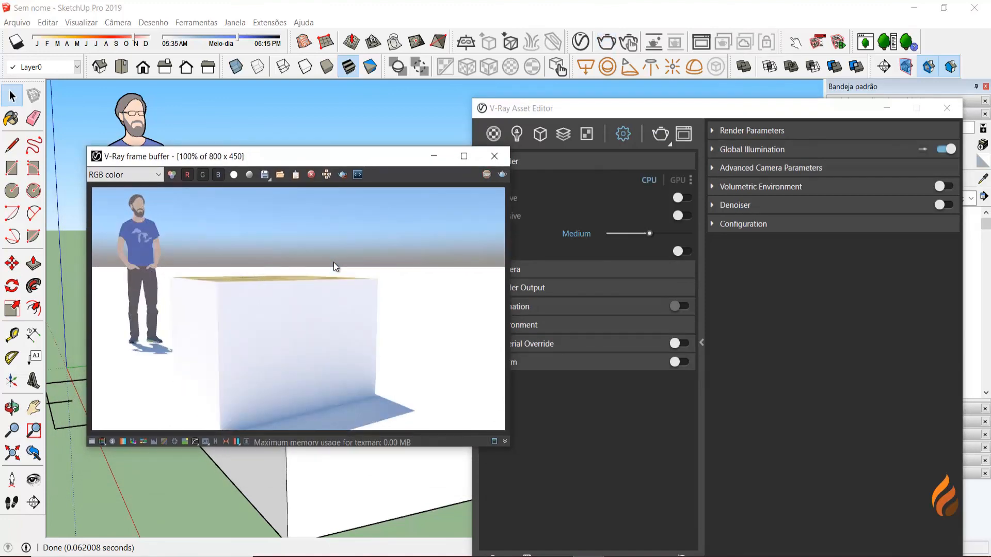
scroll(335, 267, "up", 2)
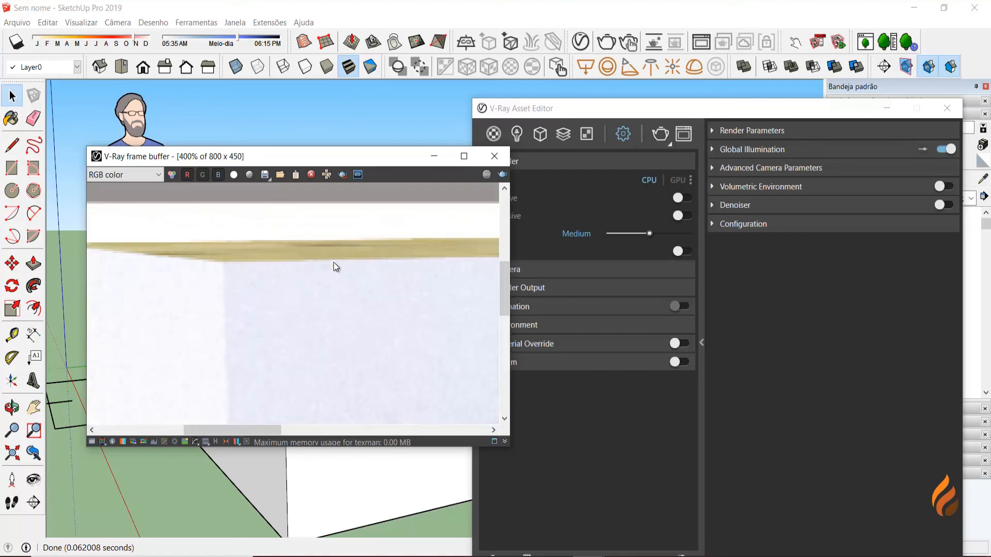
scroll(335, 267, "up", 1)
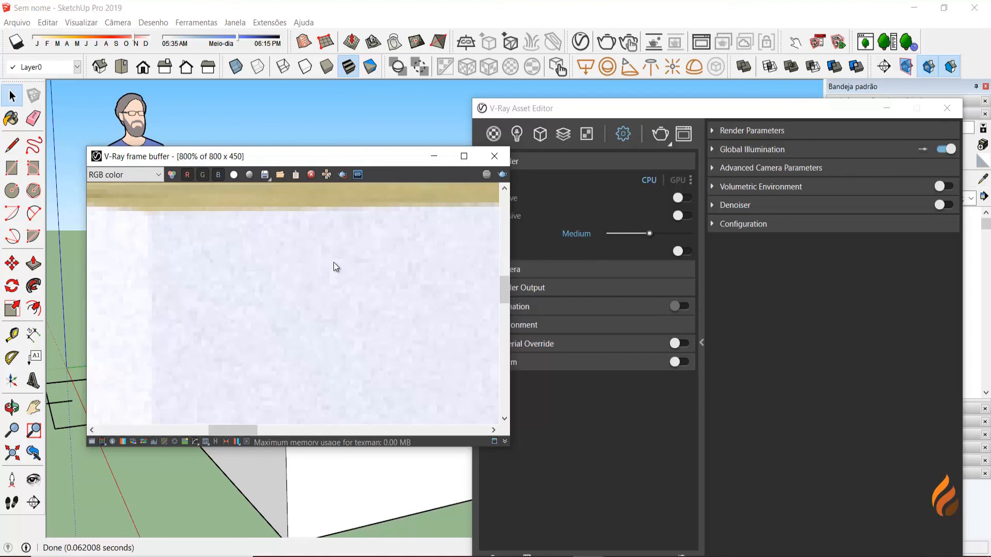
Step: Move the frame buffer clear of the render settings, then render with Denoise enabled and examine the box between 200% and 800%
left_click_drag(278, 157, 228, 173)
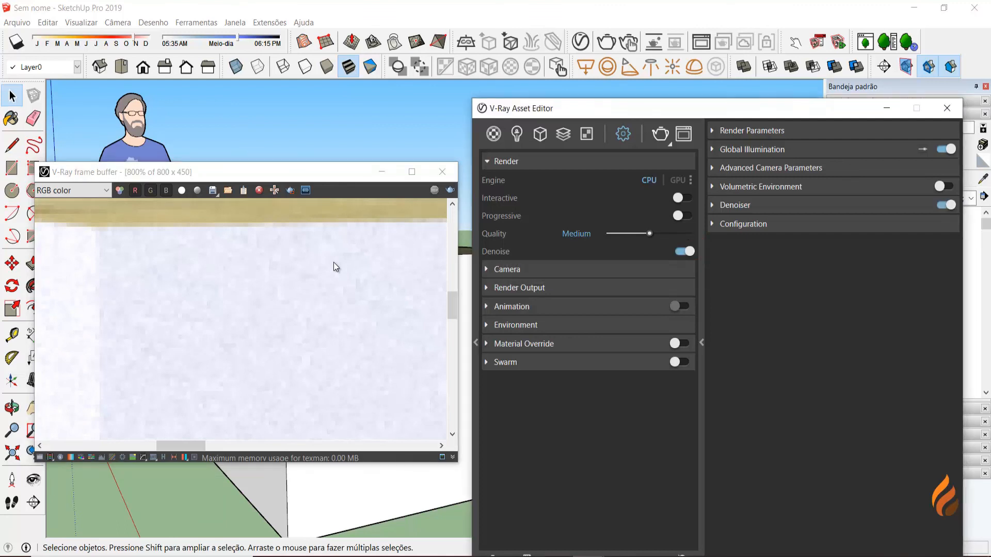
left_click(660, 134)
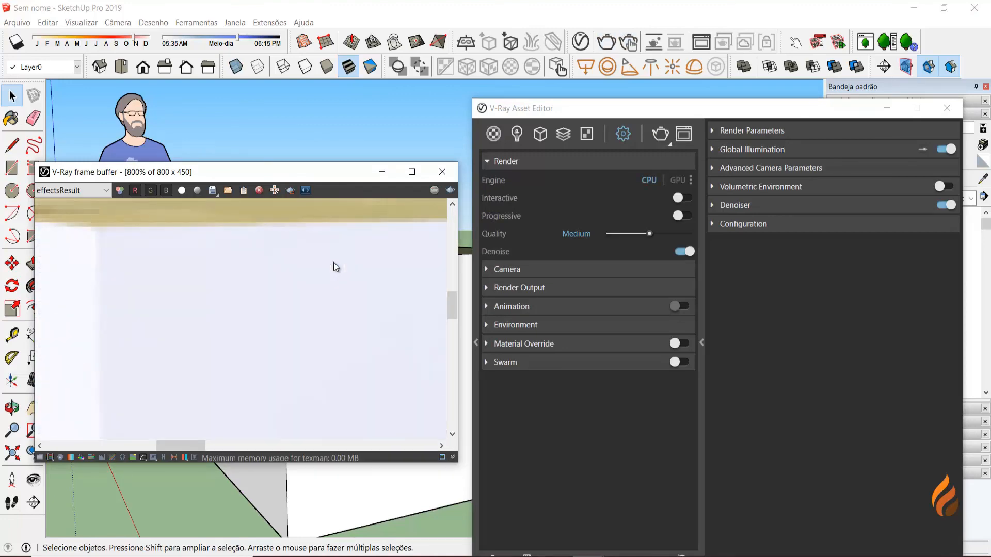
scroll(336, 267, "down", 1)
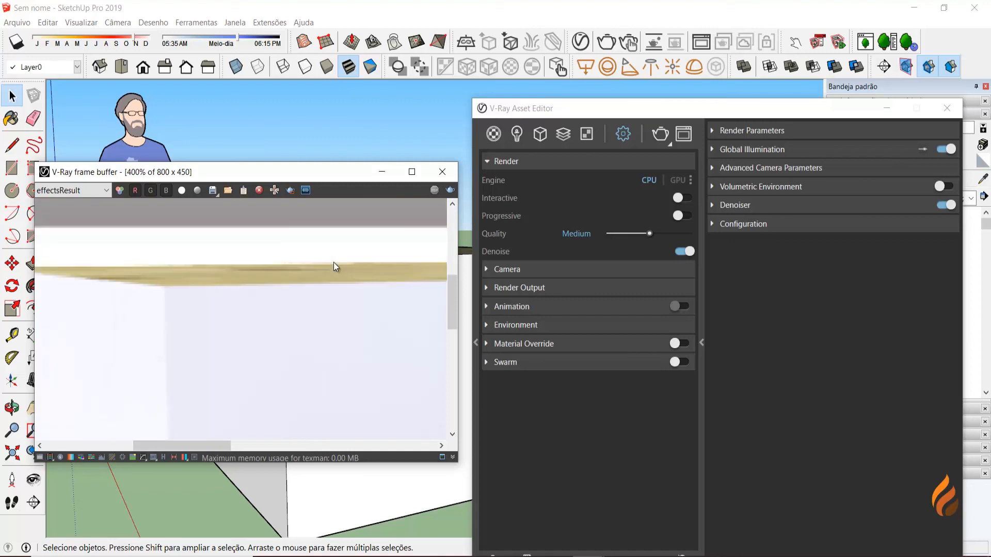
scroll(336, 266, "up", 1)
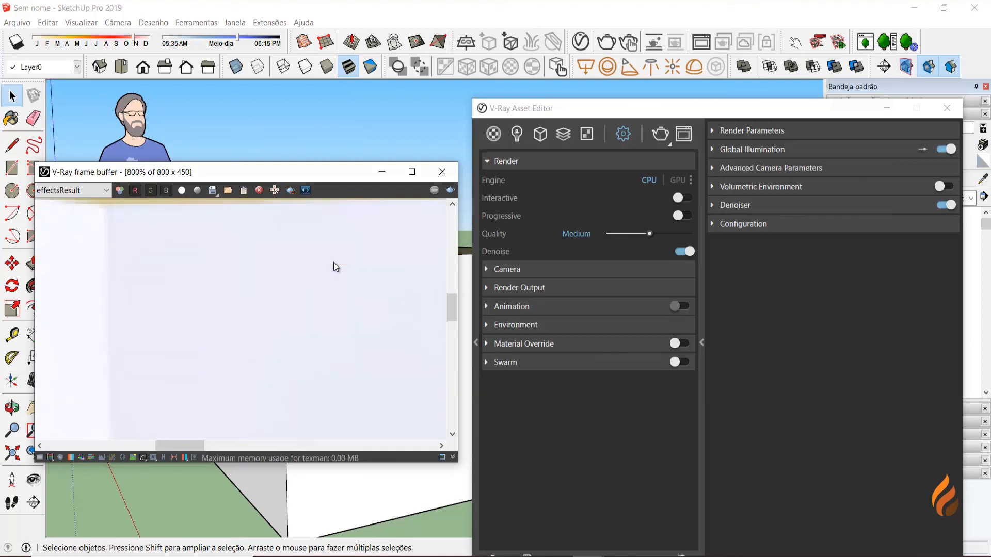
scroll(335, 266, "down", 2)
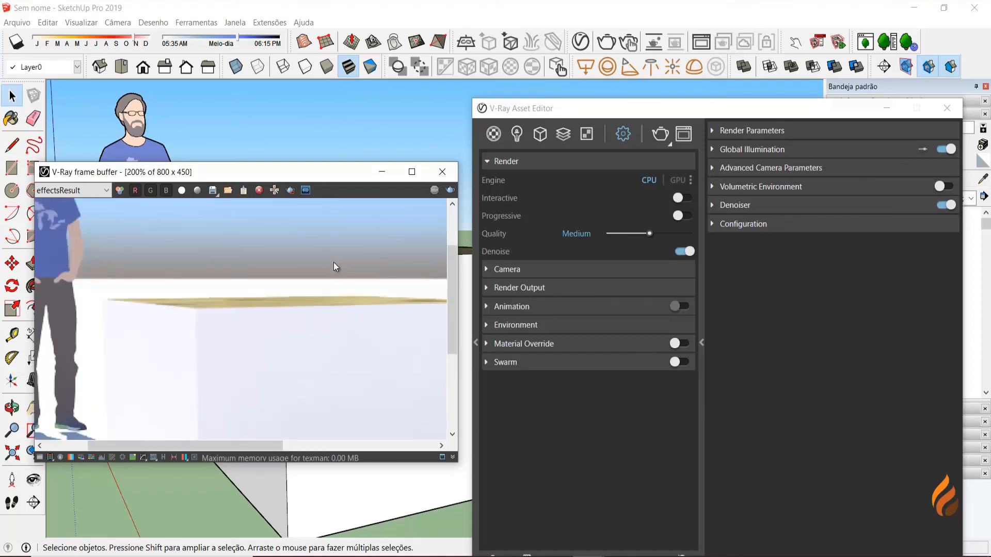
scroll(335, 266, "up", 1)
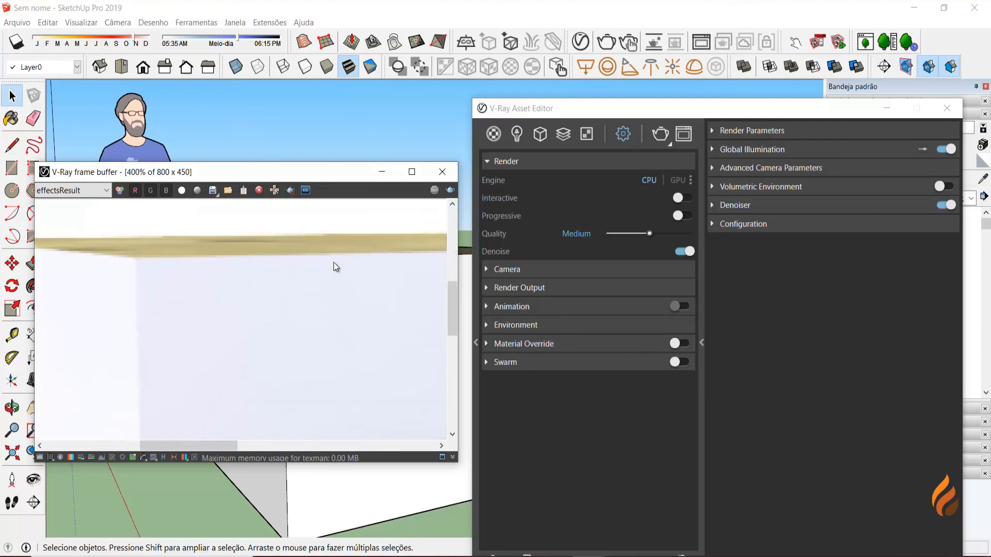
middle_click_drag(335, 267, 329, 245)
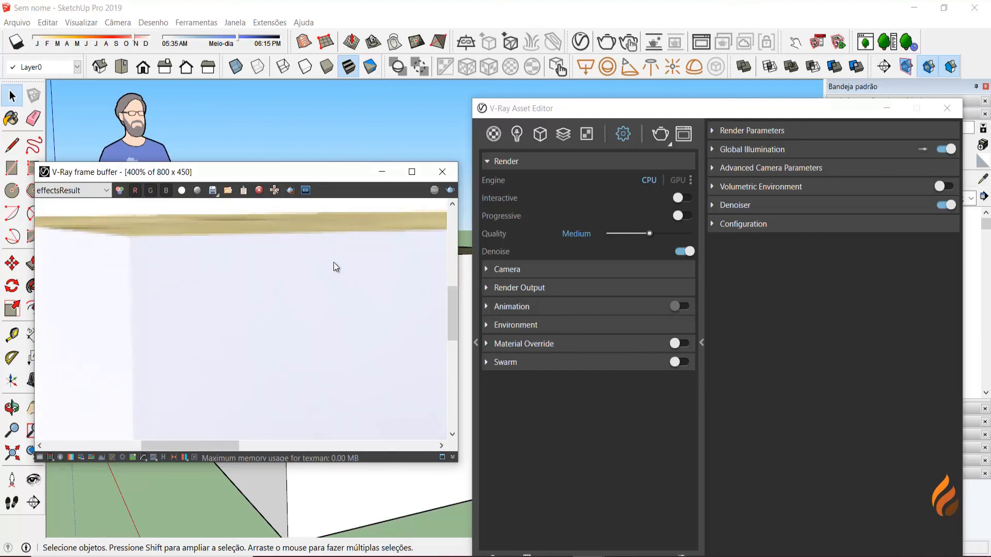
scroll(335, 266, "down", 1)
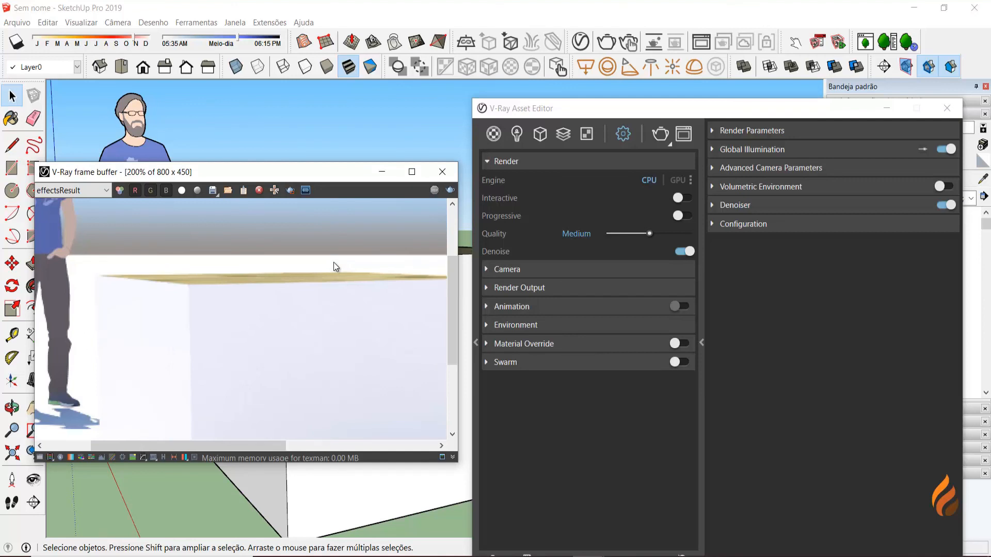
middle_click_drag(335, 267, 336, 273)
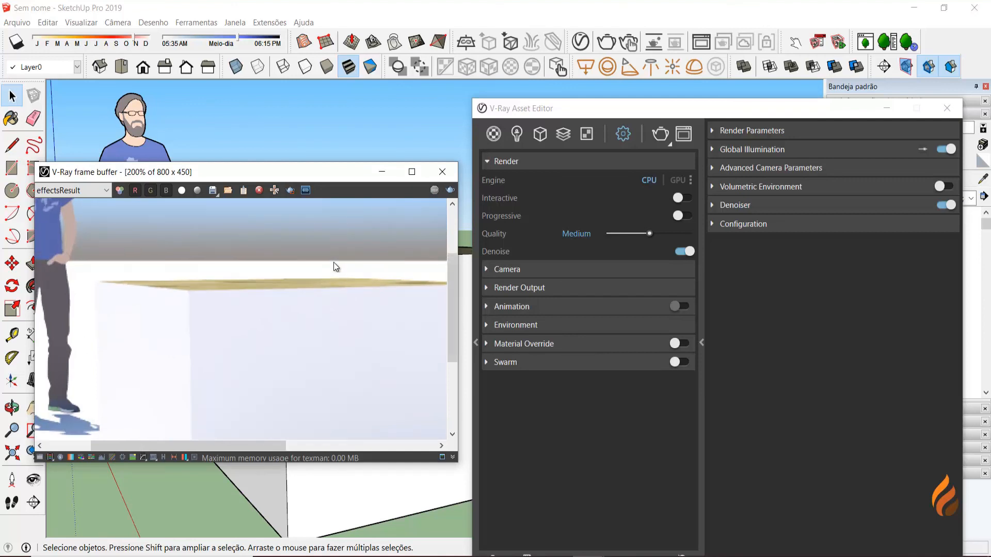